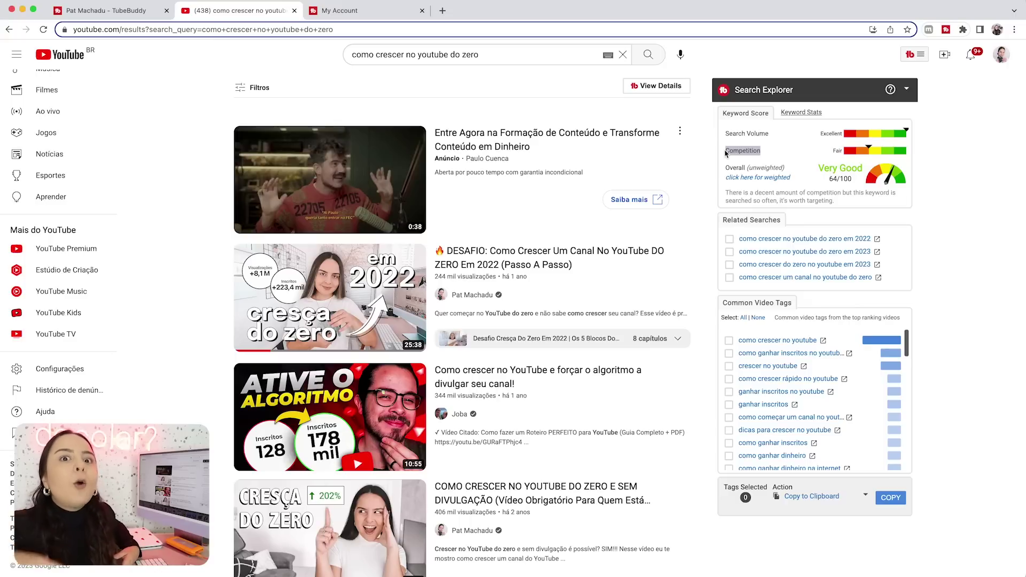
Compare the weighted and unweighted Keyword Explorer scores for "como crescer no youtube do zero".
click(763, 178)
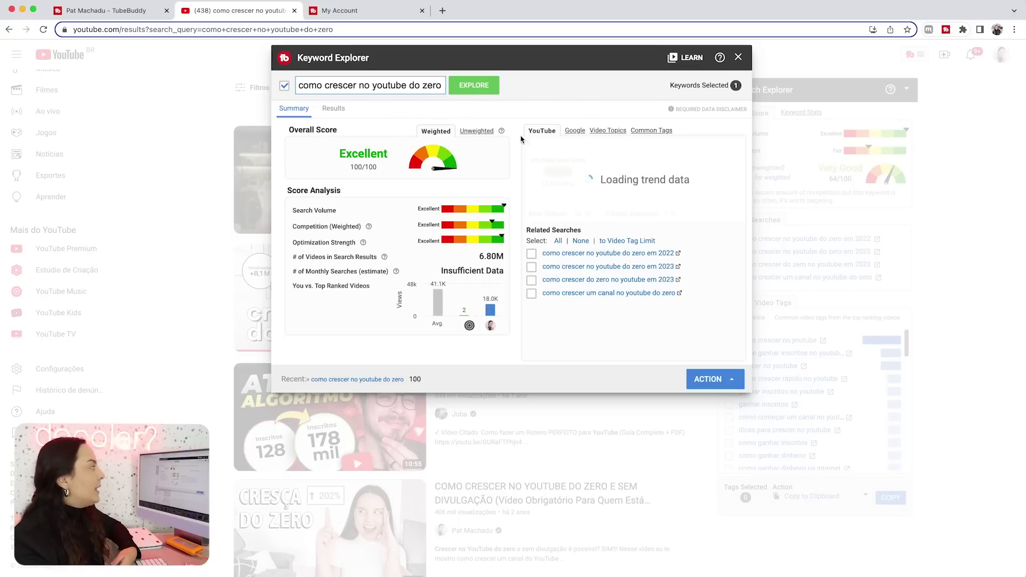
click(475, 130)
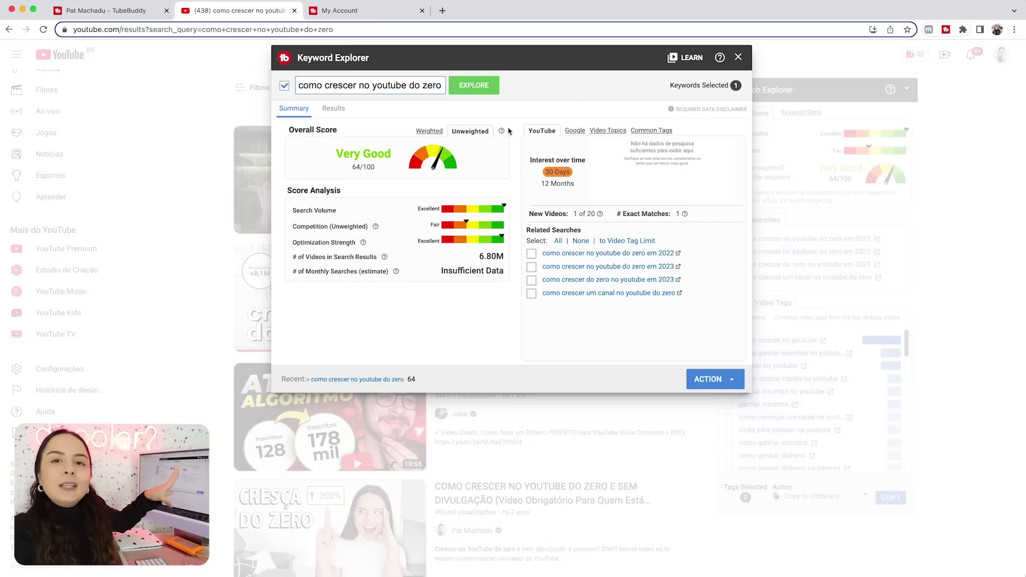
click(435, 132)
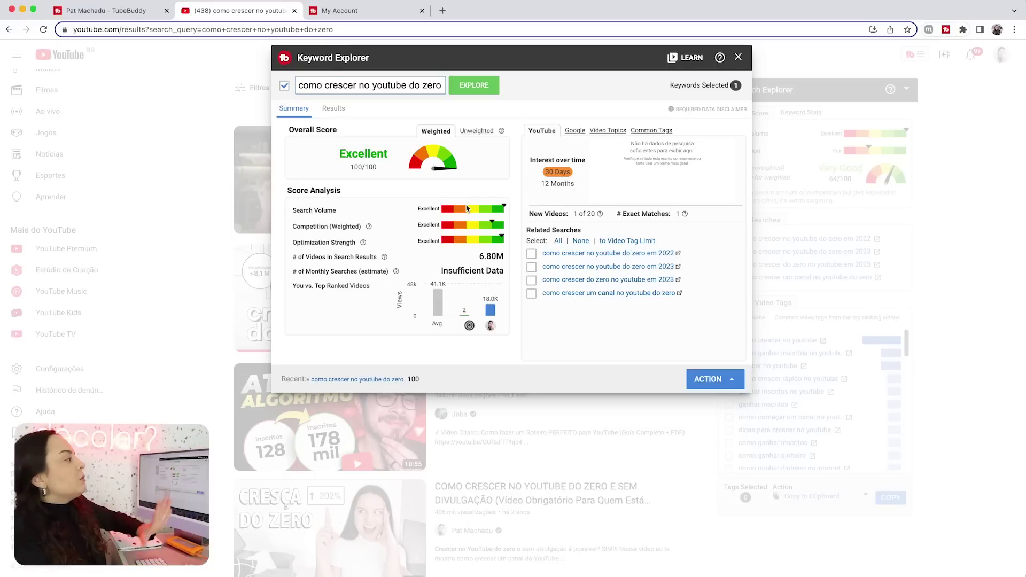
click(741, 58)
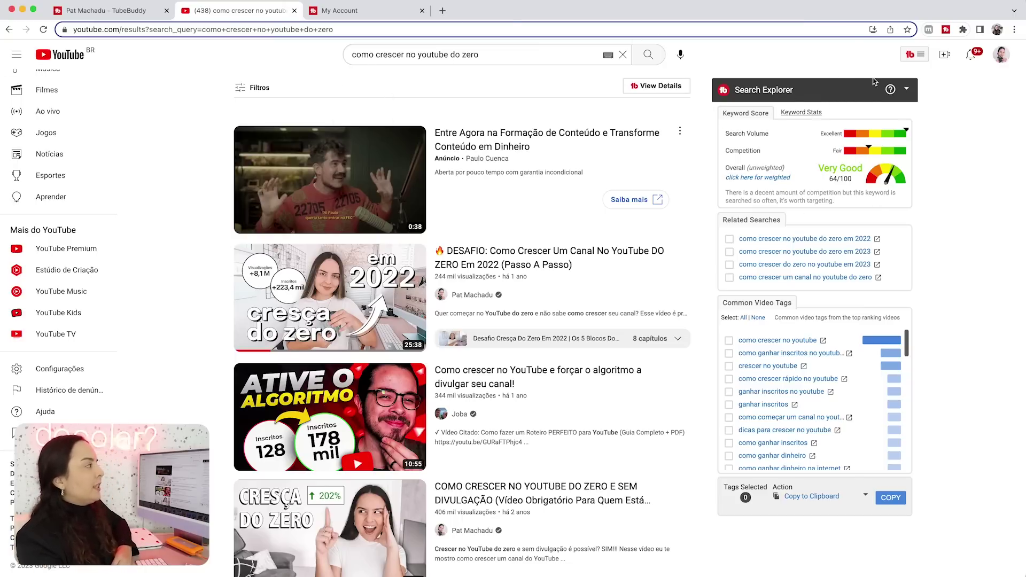
Explore the keyword "como criar um canal no youtube" in TubeBuddy's Keyword Explorer and close the results.
click(916, 54)
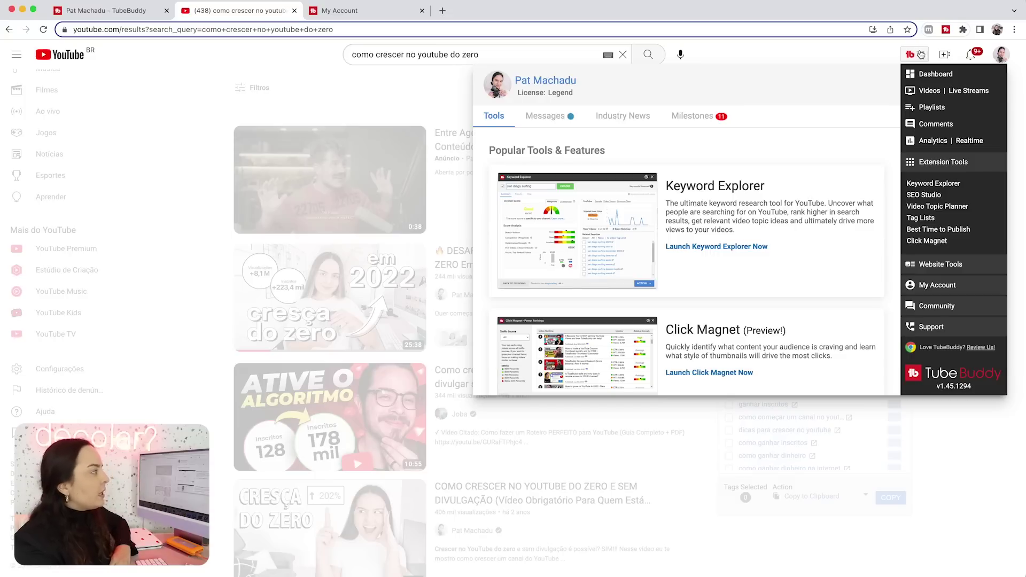
click(930, 184)
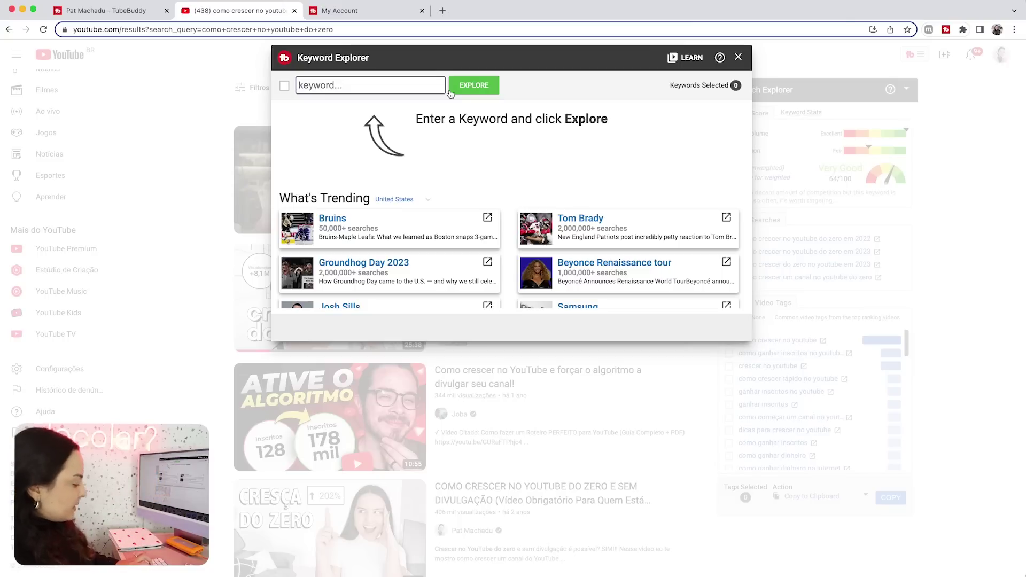
text(COMO CRIAR)
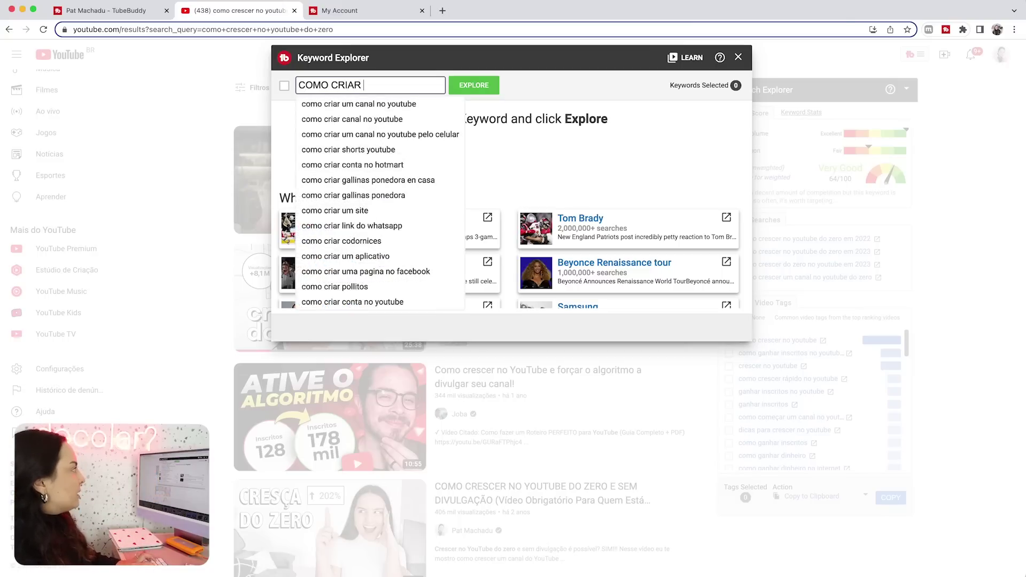
click(374, 103)
click(471, 87)
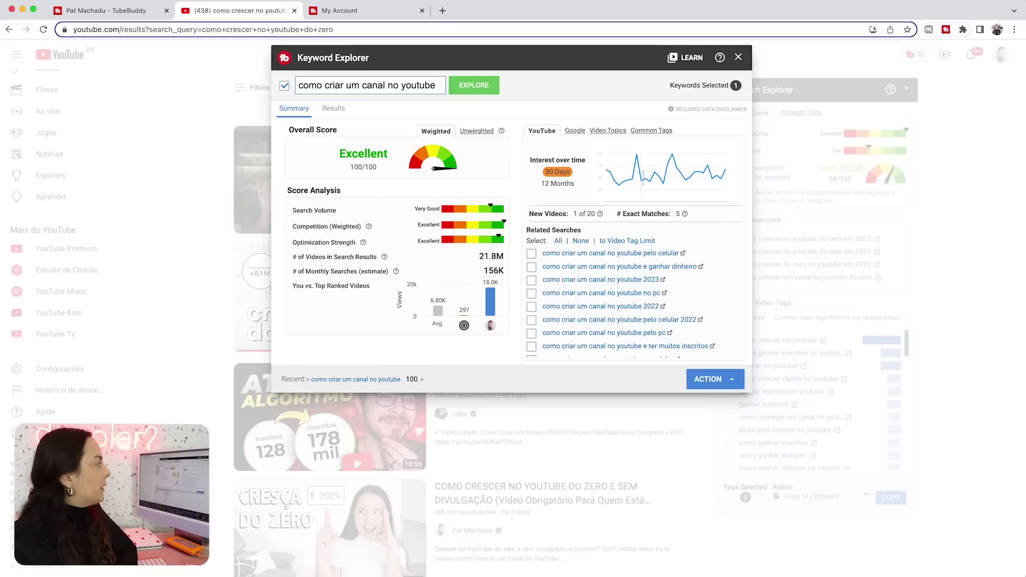
click(735, 57)
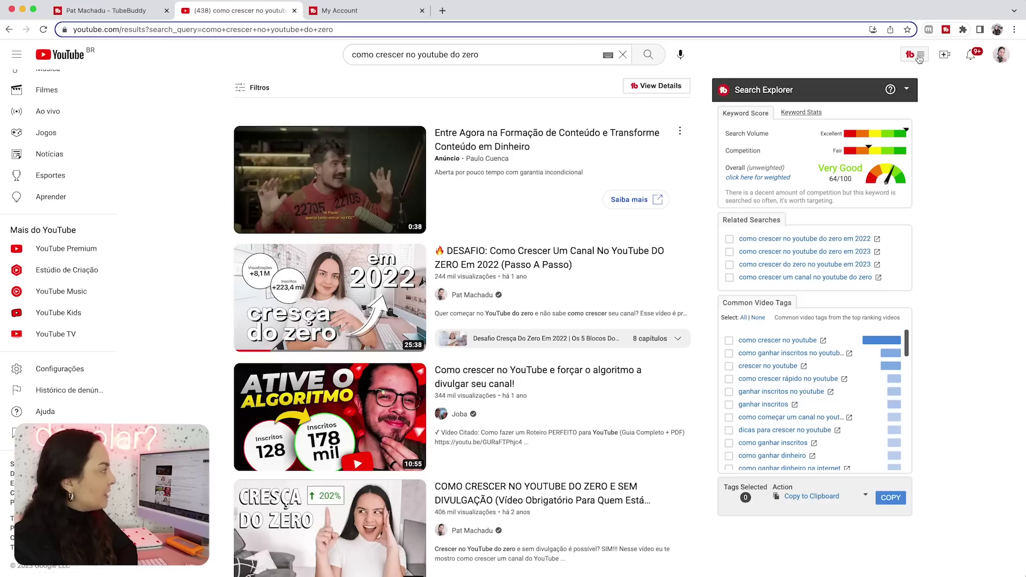
Start a TubeBuddy SEO Studio optimization with the target keyword "como crescer no youtube do zero".
click(916, 55)
click(931, 195)
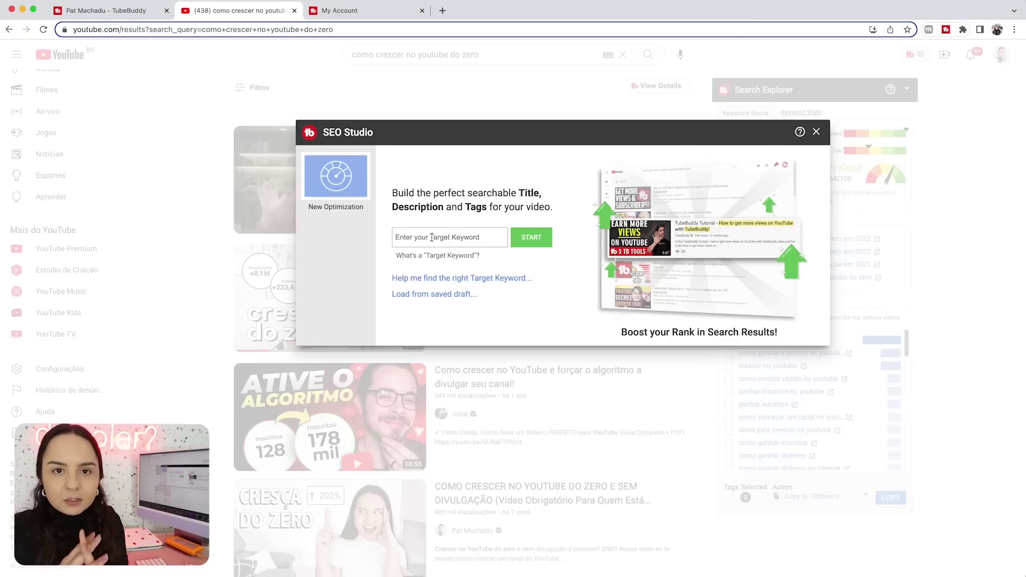
text(como crescer no youtube do zero)
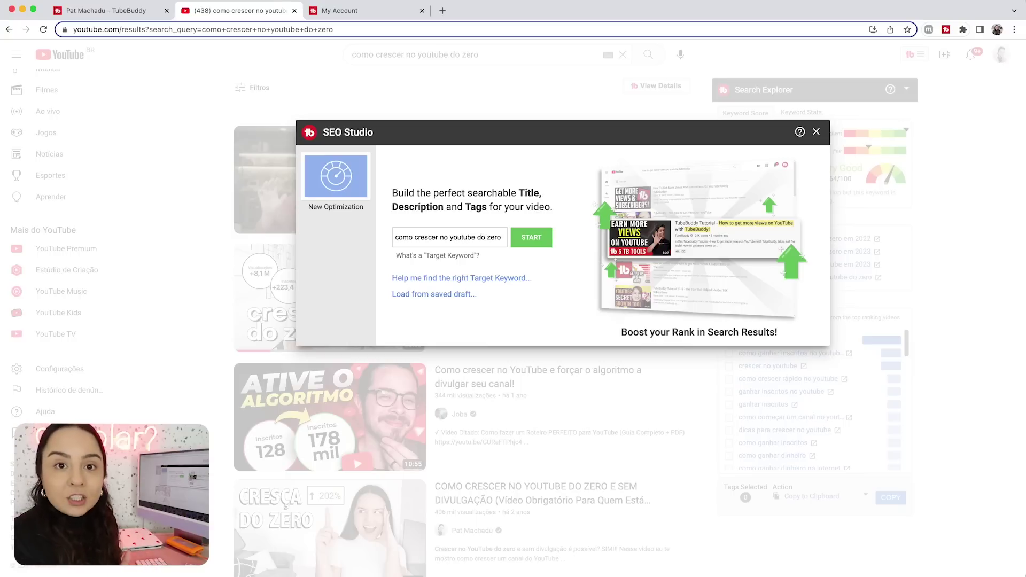
click(528, 236)
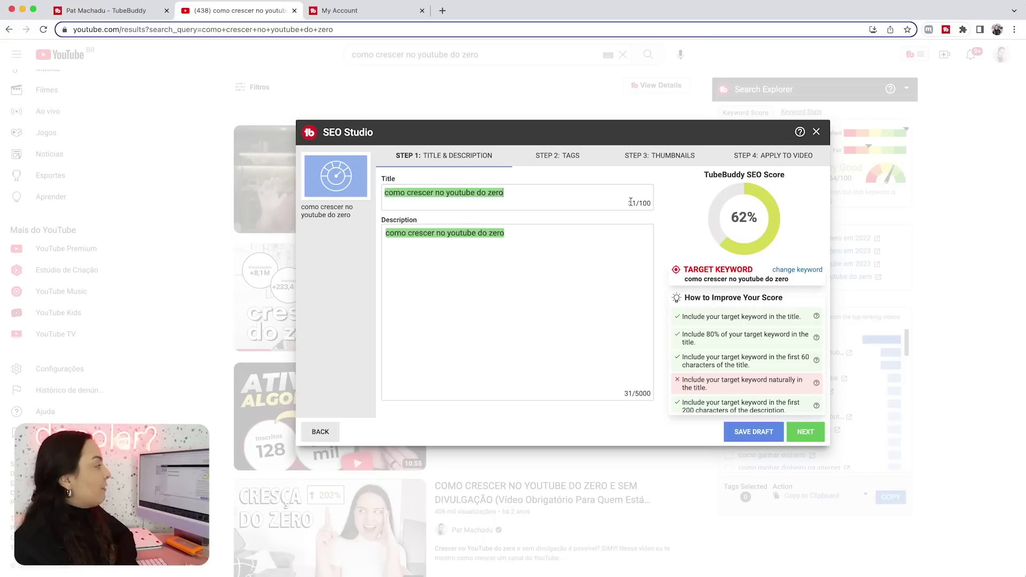
Extend the video title after the target keyword with "criando um canal em 2023: passo a passo".
drag(629, 203, 659, 205)
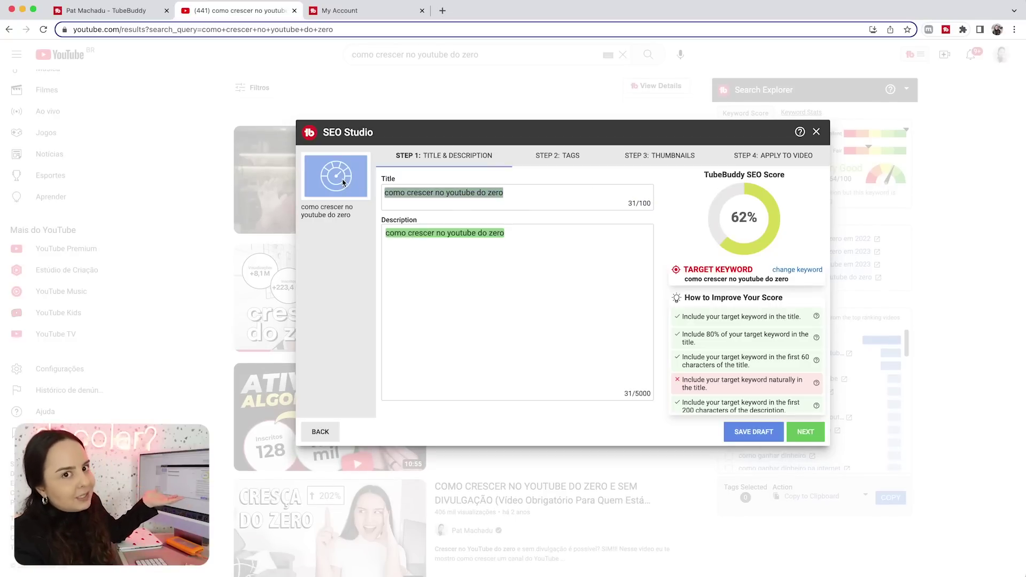
click(566, 195)
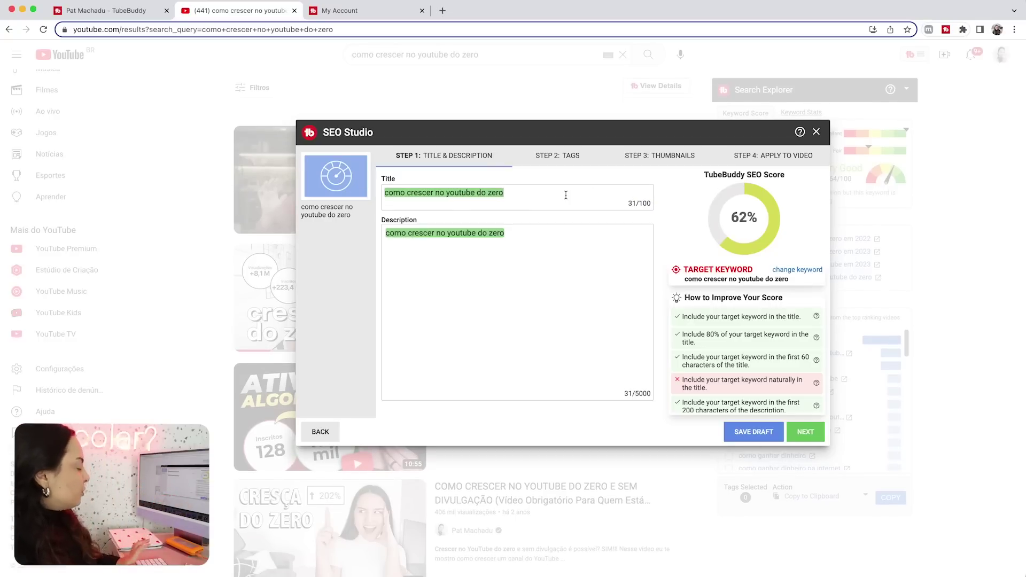
text(criando um c)
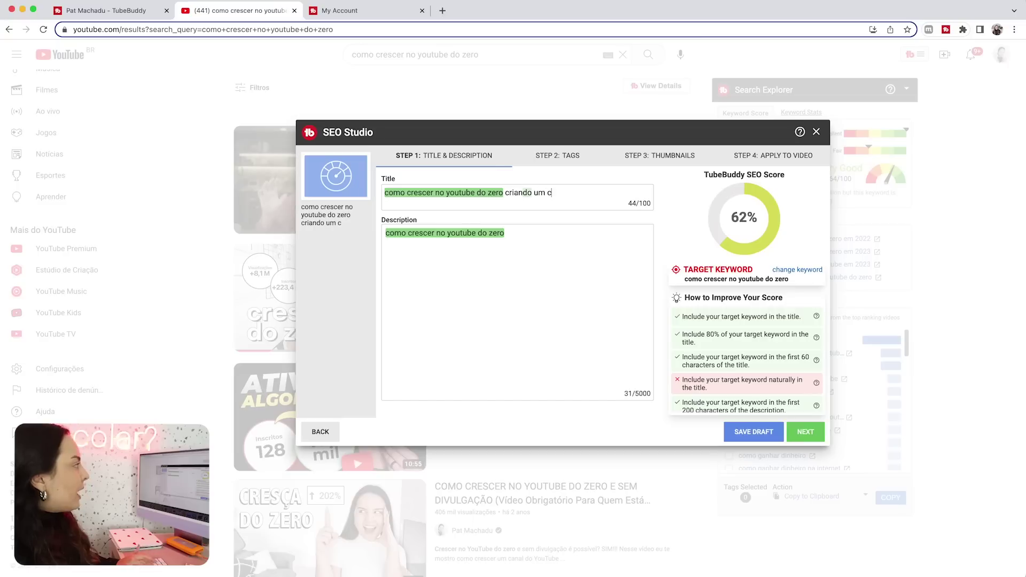
text(anal em 2023)
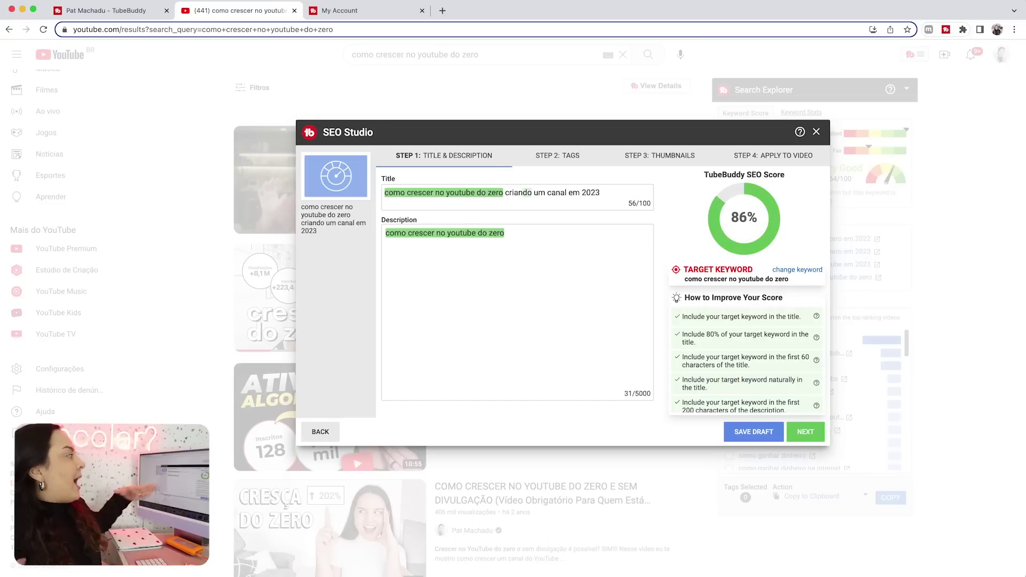
text(: passo a passo)
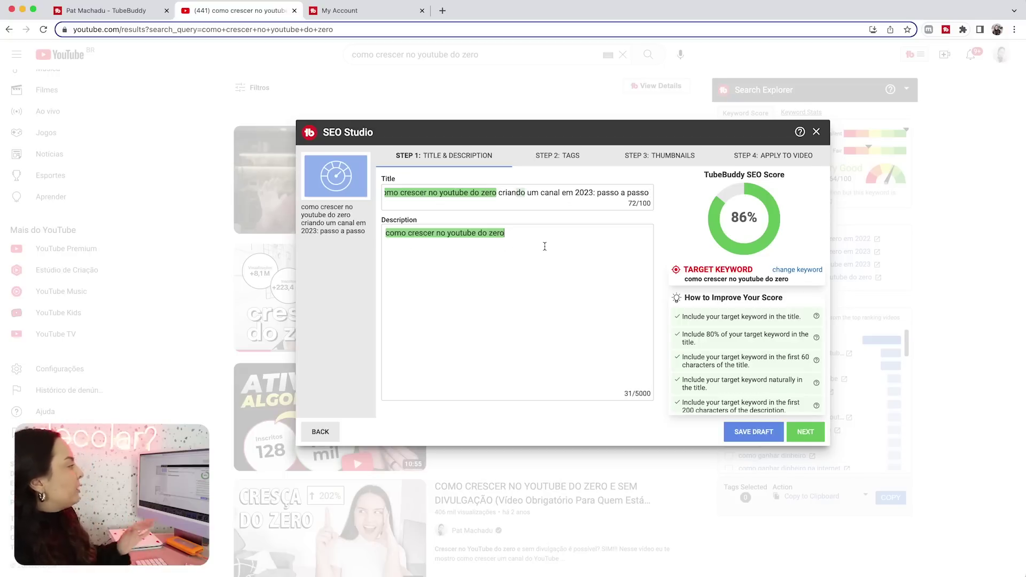
Expand the description to "Nesse vídeo eu vou te ensinar como crescer no youtube do zero a partir de um canal no YouTube criado em 2023.".
click(385, 235)
text(Nesse vídeo eu)
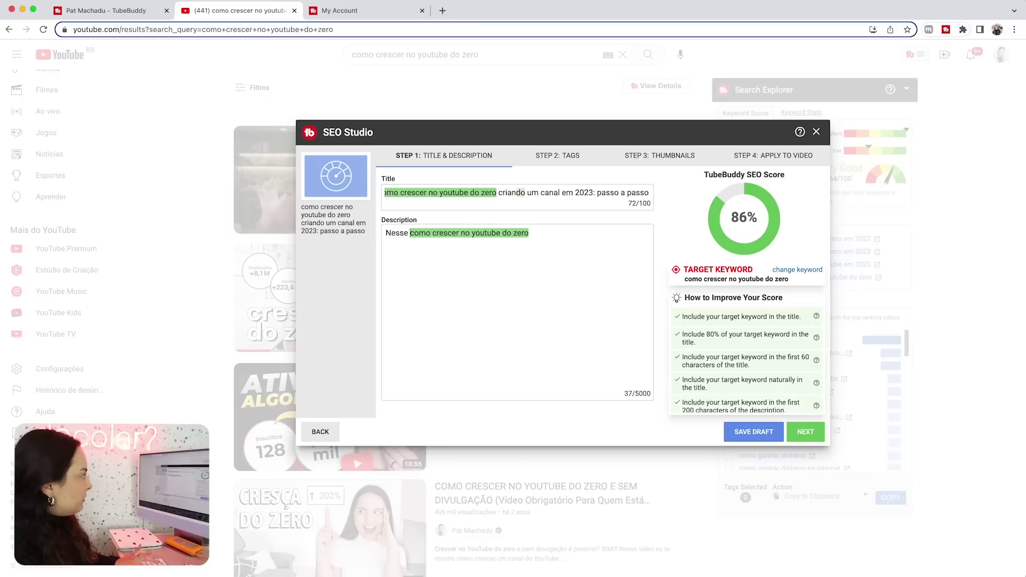
text( vou te ensin)
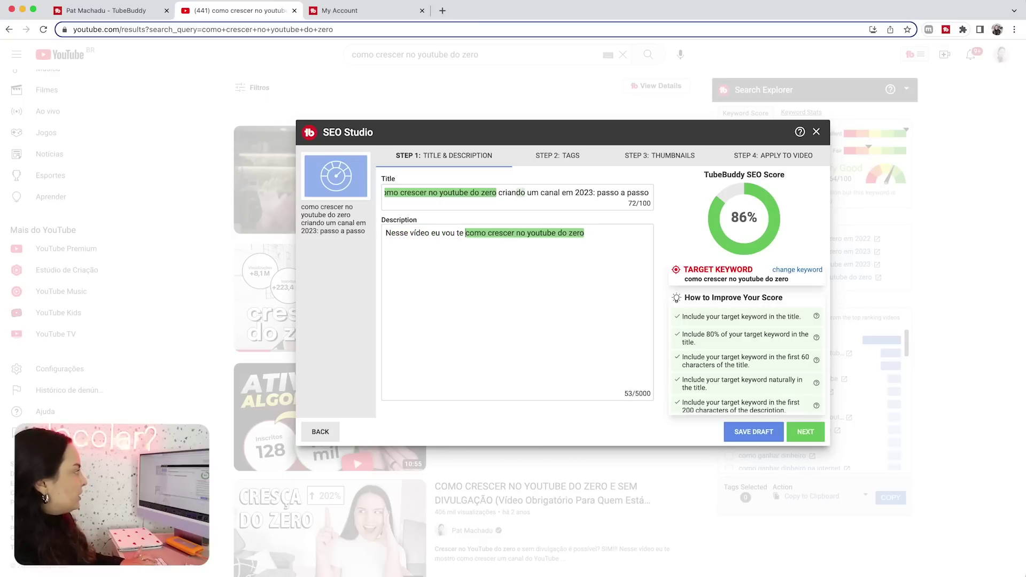
text(ar)
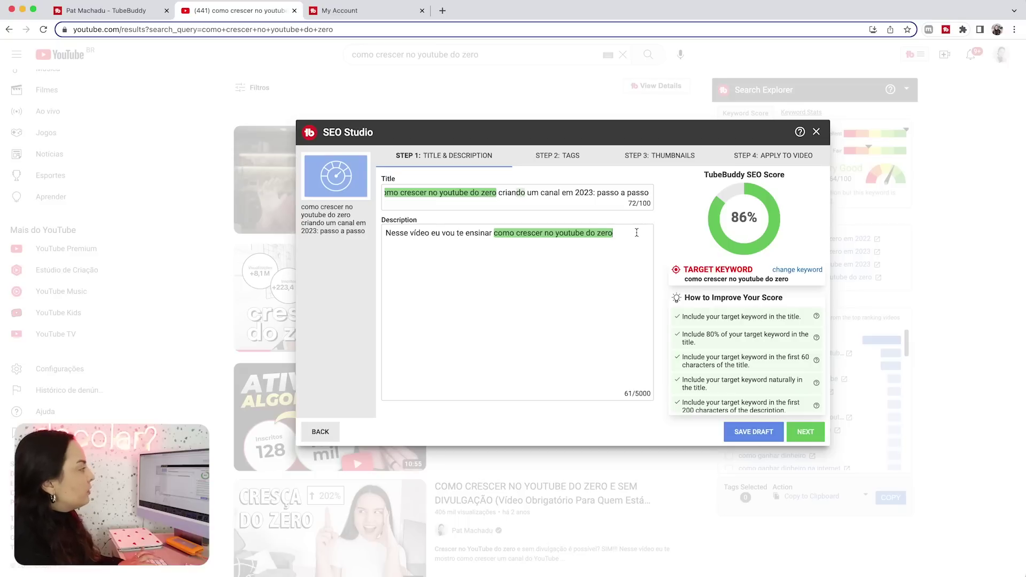
click(638, 232)
text(a partir de um canal no)
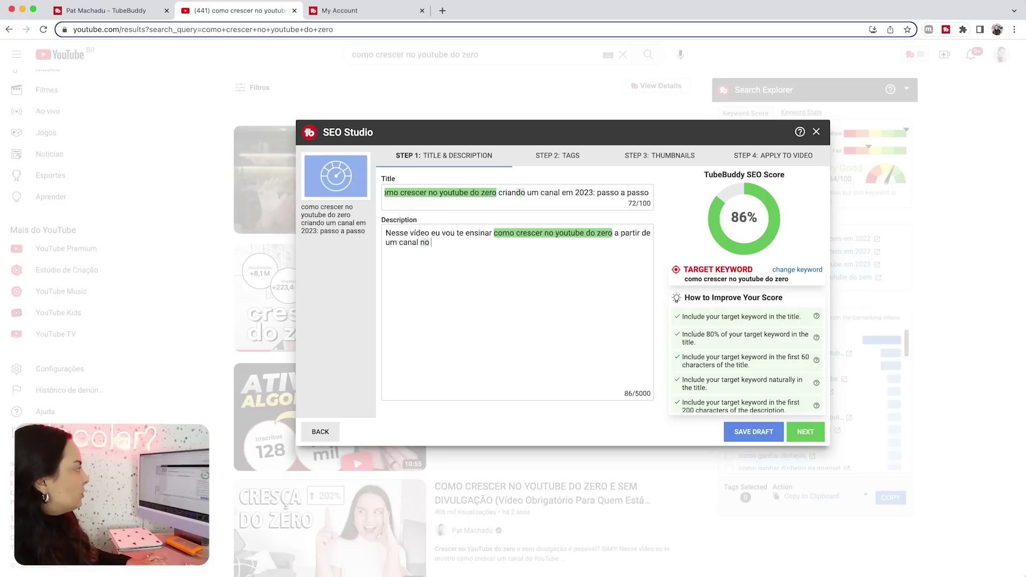
text(YouTube criado em 2023.)
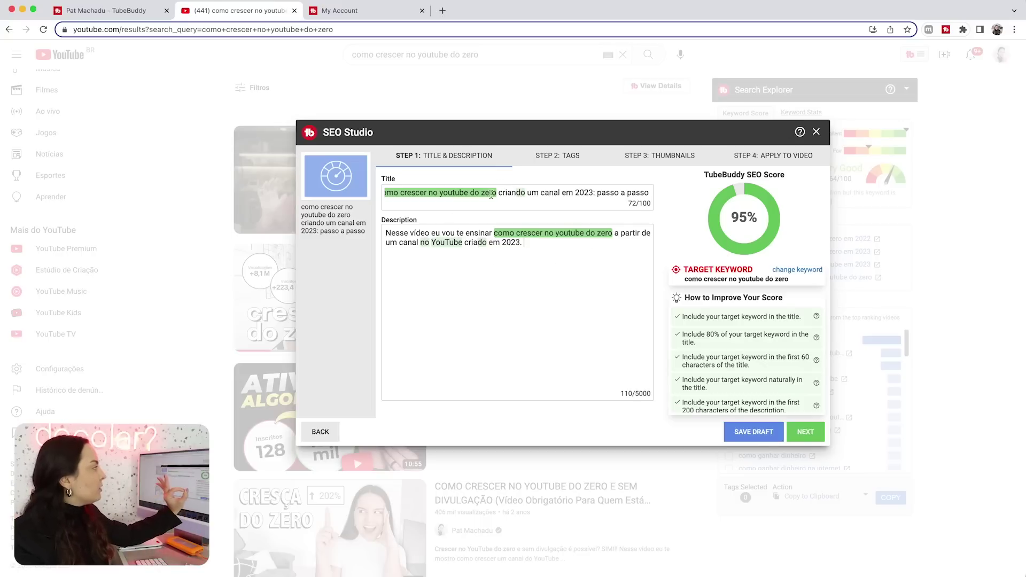
Copy the target keyword from the title and paste it many times in a new paragraph below the description text.
drag(496, 194, 385, 193)
key(super+c)
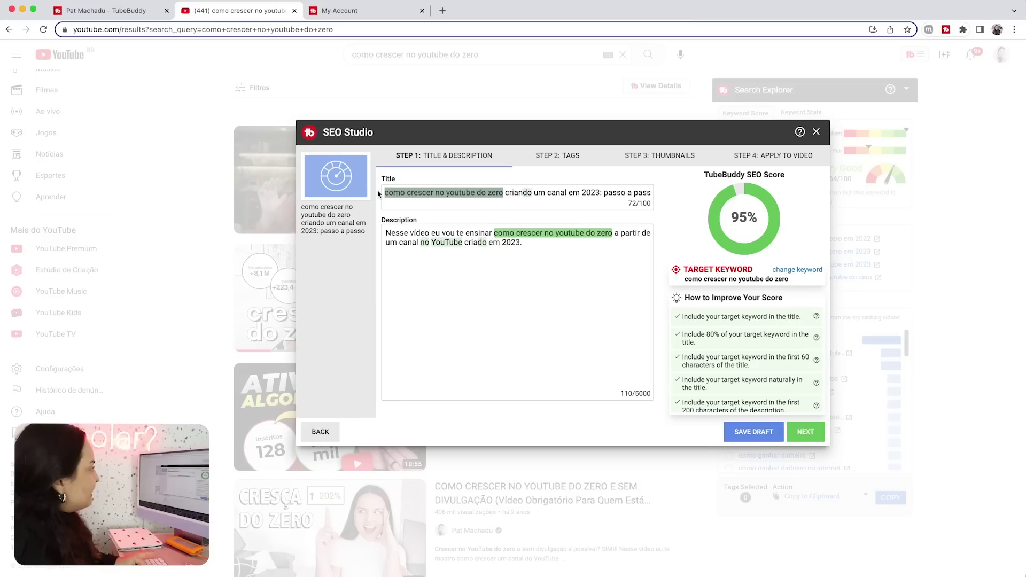
click(533, 245)
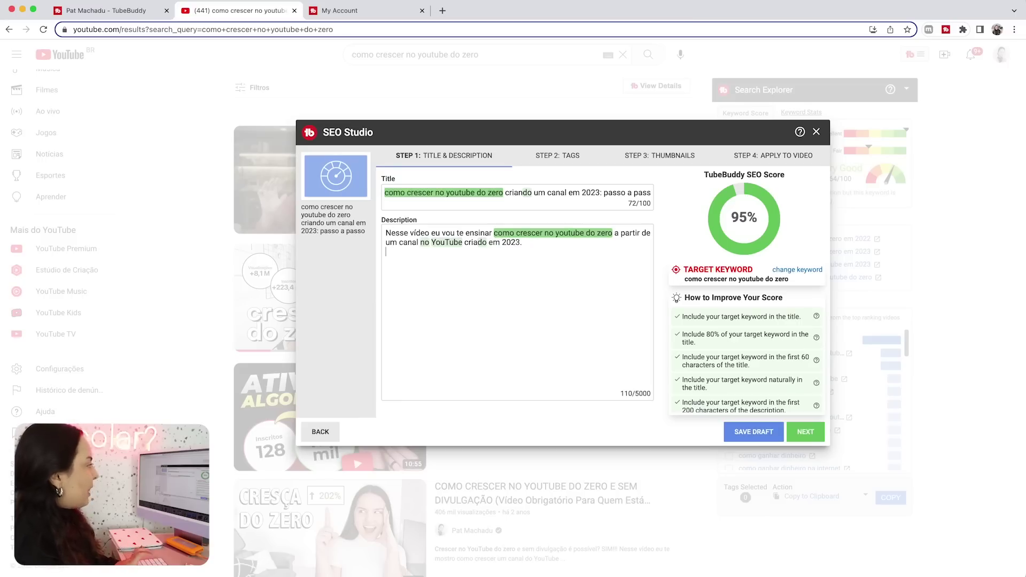
key(Return)
key(super+v)
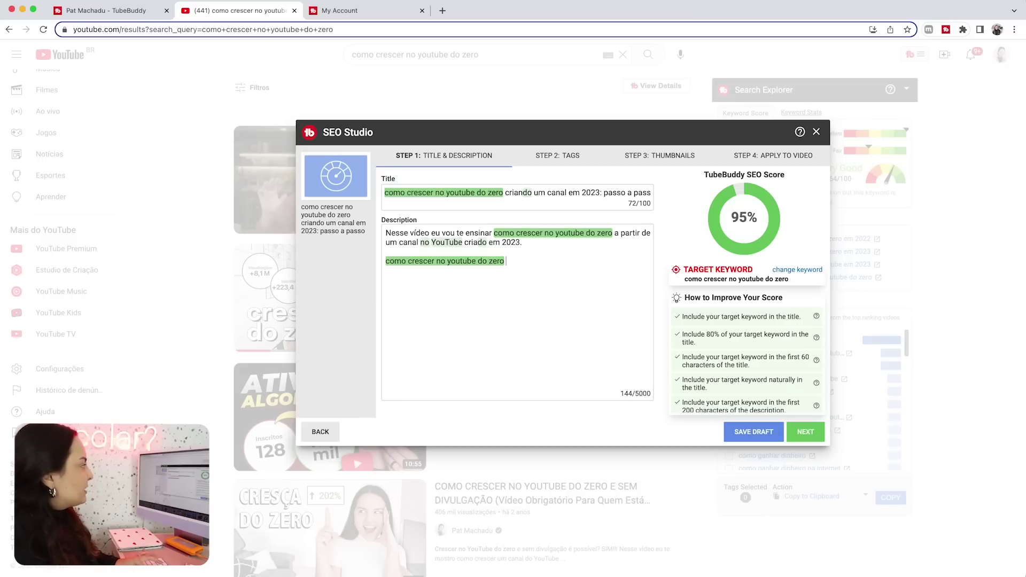
key(super+v)
key(super+v)
key(super+v)
key(super+v)
key(super+v)
key(super+v)
key(super+v)
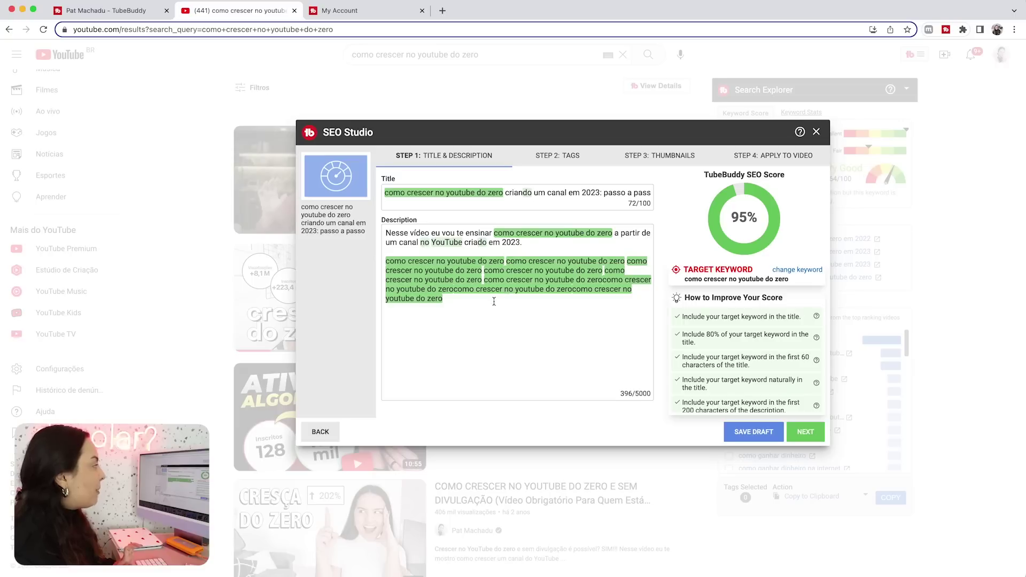
Delete all the repeated keyword text below the first paragraph of the description.
drag(494, 301, 502, 261)
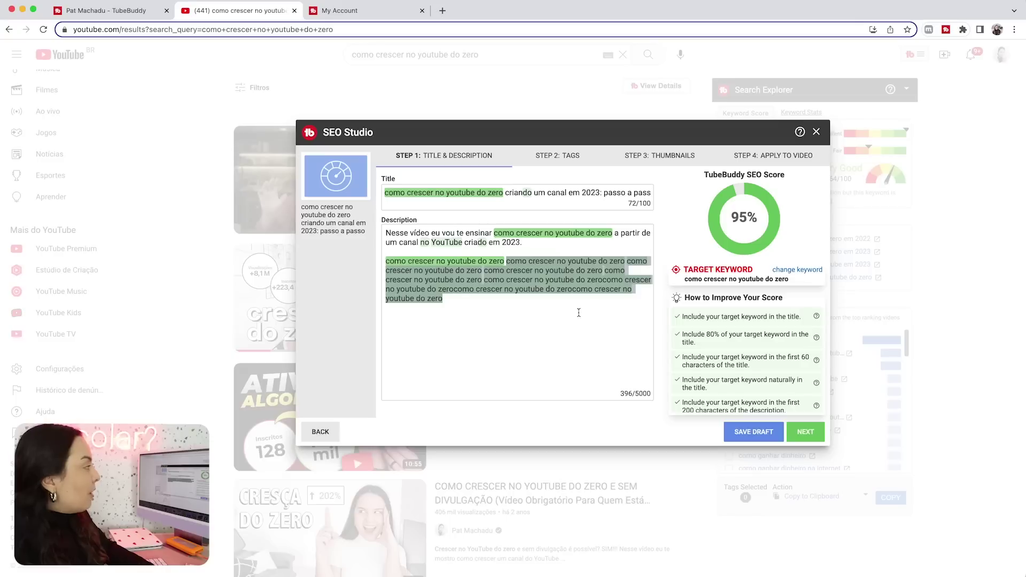
key(BackSpace)
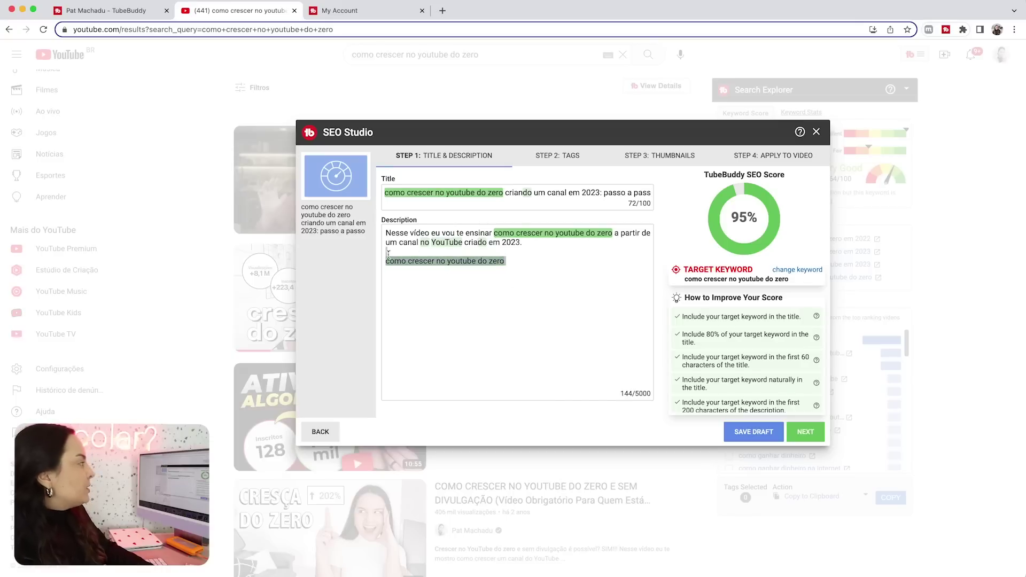
key(BackSpace)
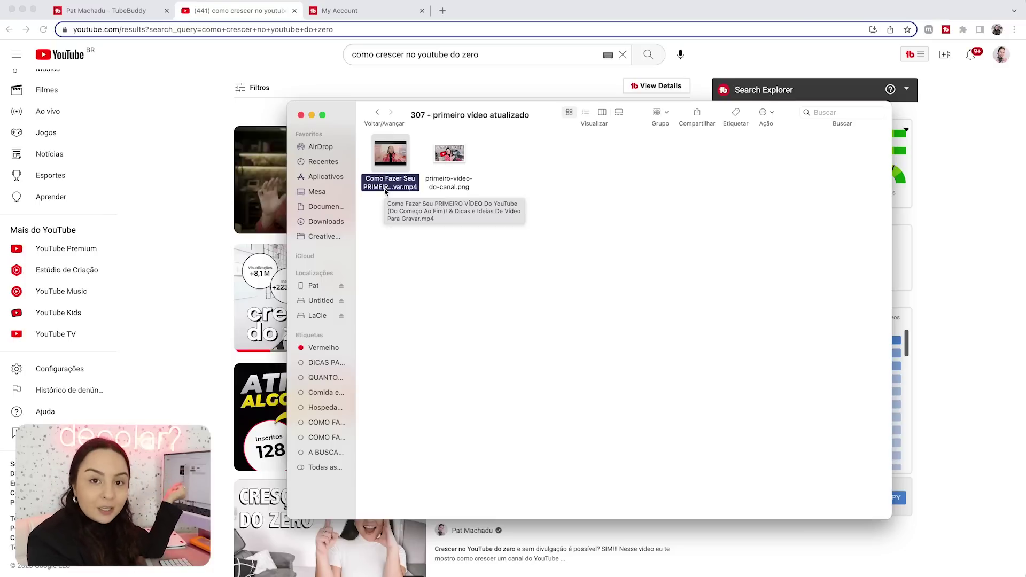
Upload the "Como Fazer Seu PRIMEIRO VÍDEO" MP4 from the Finder folder "307 - primeiro vídeo atualizado" to the YouTube channel.
click(447, 185)
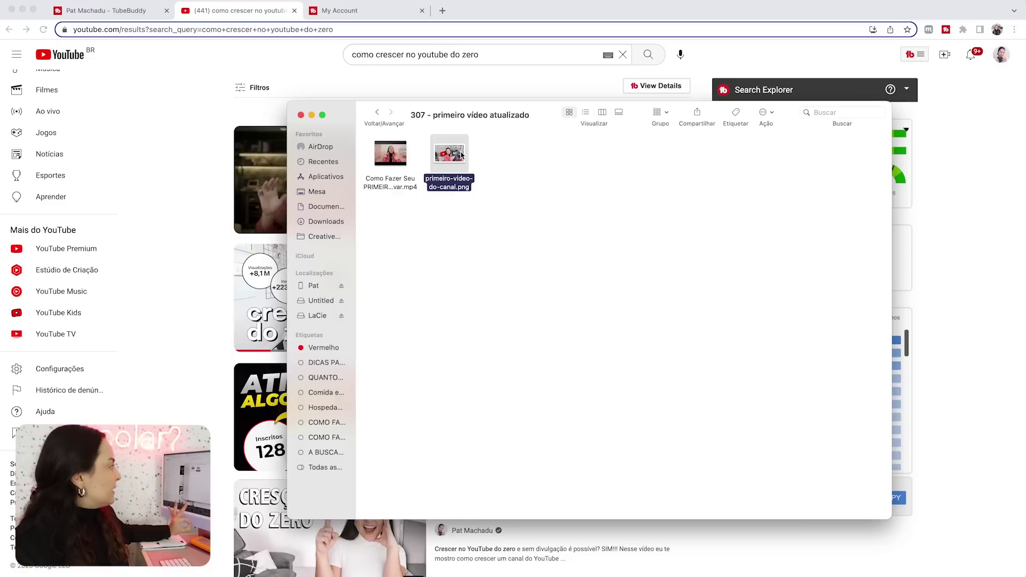
click(309, 116)
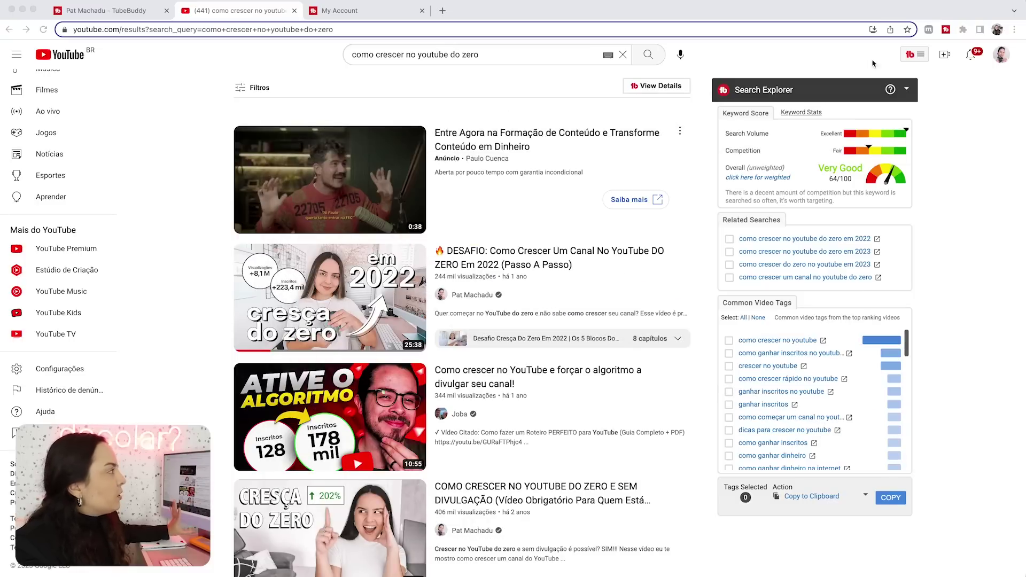
click(945, 54)
click(924, 79)
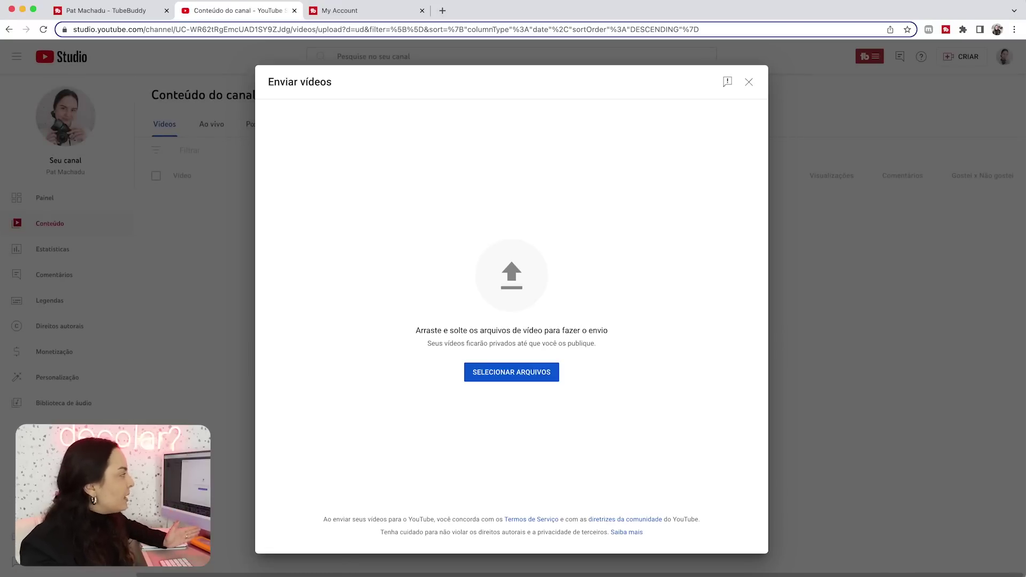
key(super+Tab)
double_click(578, 101)
drag(659, 213, 481, 250)
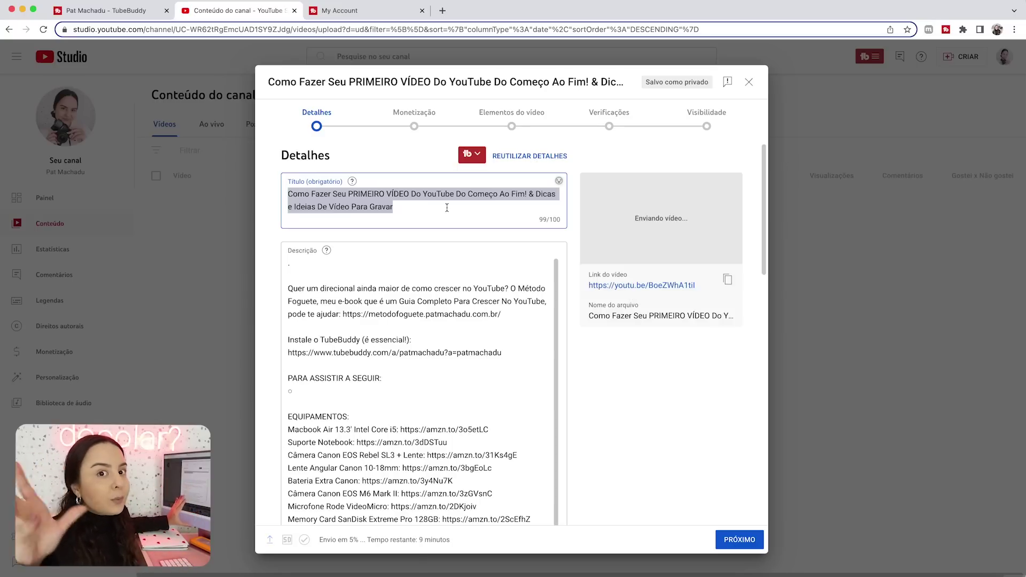
Set the image primeiro-video-do-canal.png from Finder as the uploaded video's thumbnail.
scroll(374, 348, down, 15)
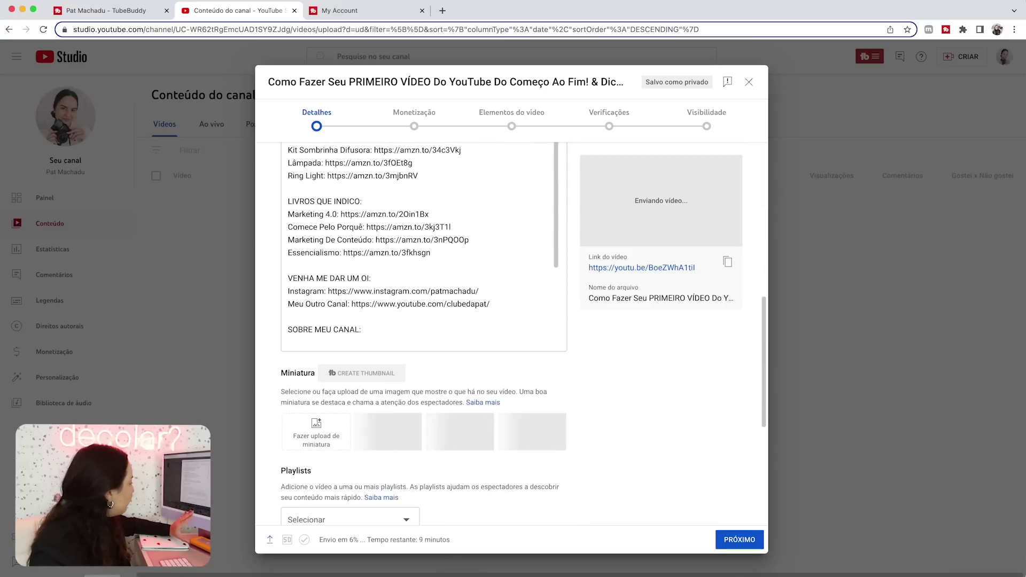
key(super+Tab)
drag(733, 217, 328, 435)
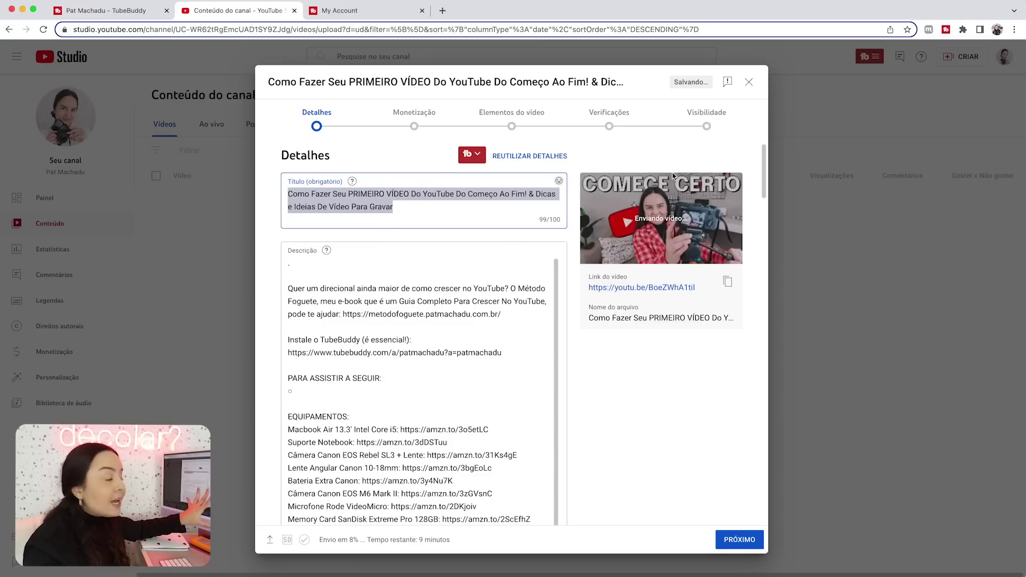
Examine the Tags section of the video details, including the existing tags and TubeBuddy's recommended tags.
scroll(650, 324, down, 20)
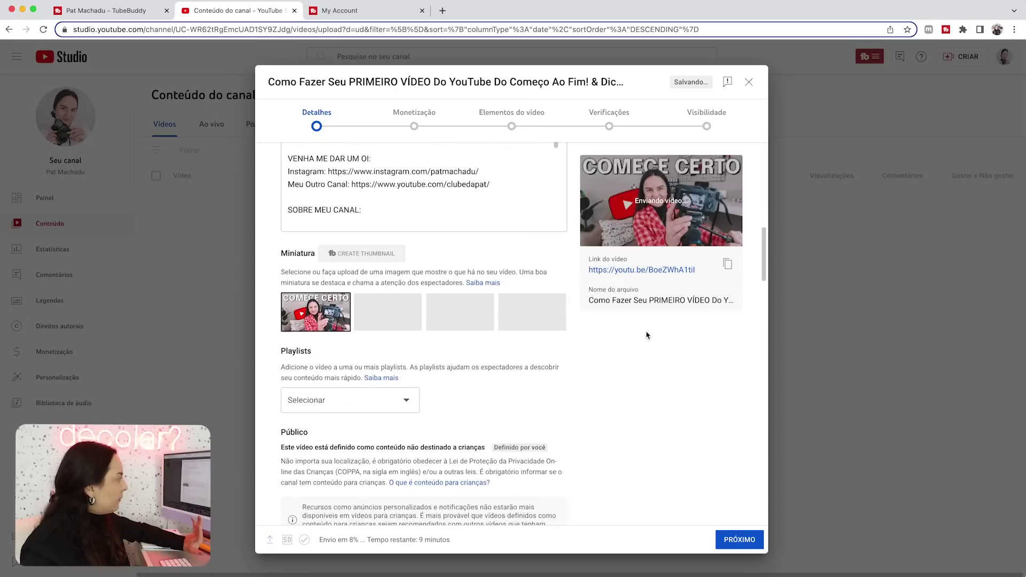
scroll(647, 335, down, 4)
scroll(644, 335, up, 2)
scroll(642, 336, down, 1)
scroll(641, 333, down, 1)
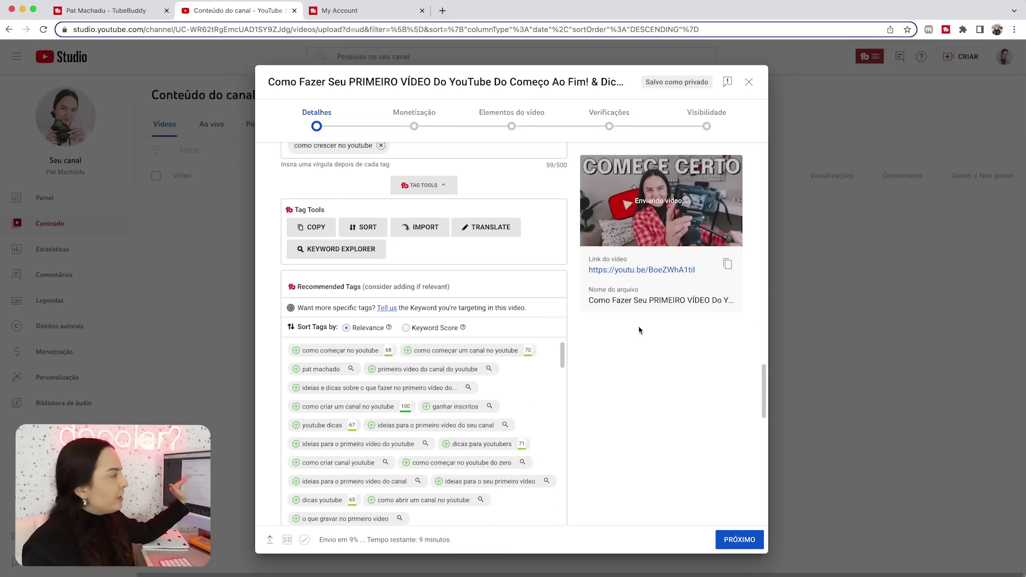
scroll(640, 331, up, 5)
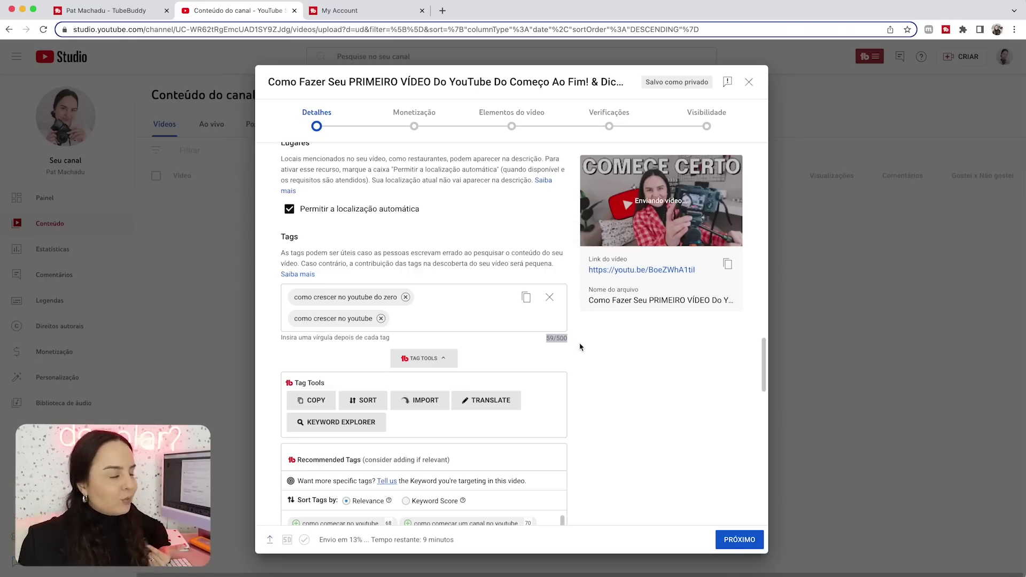
scroll(627, 341, down, 6)
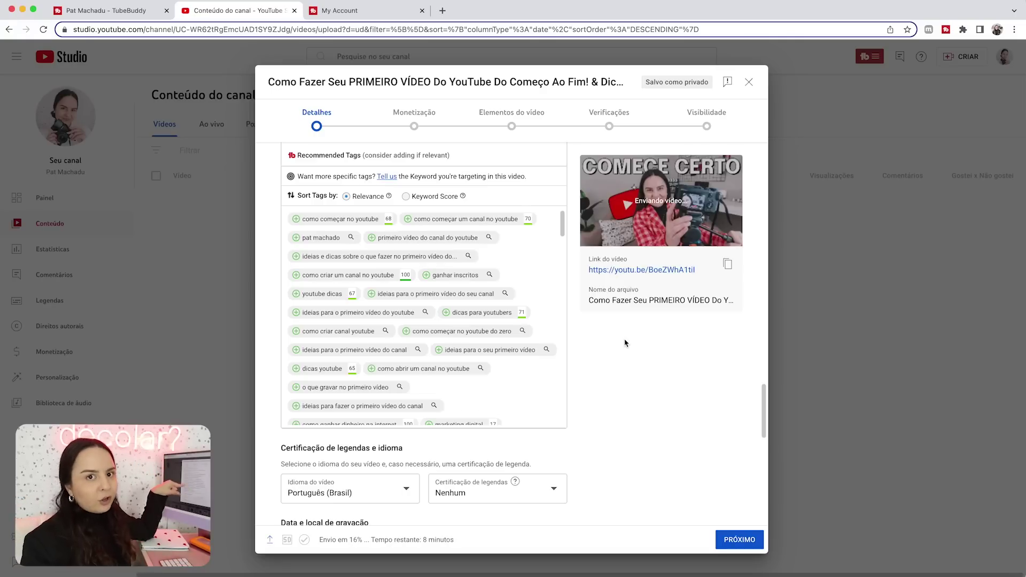
scroll(625, 324, up, 1)
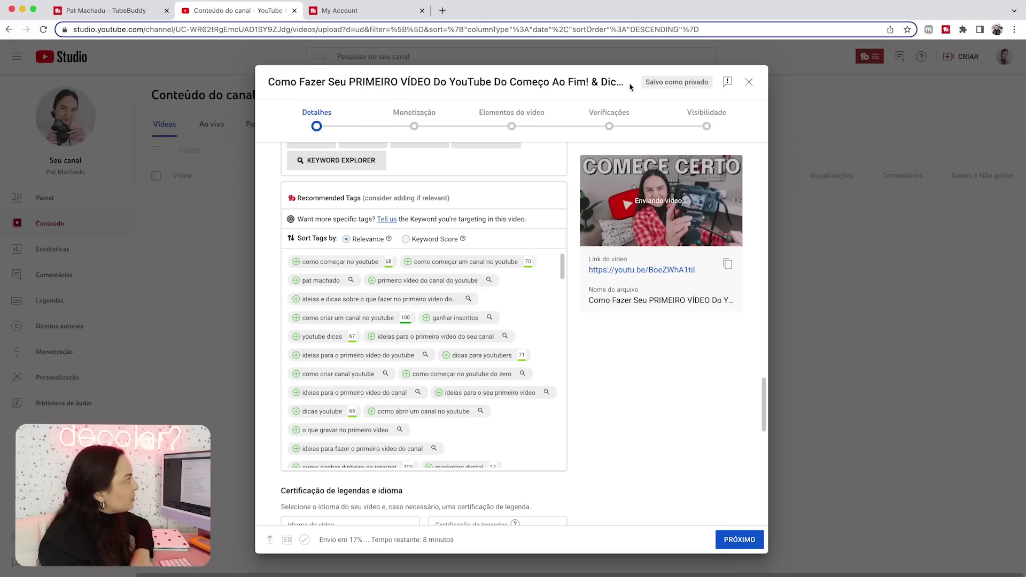
Add the recommended tag "como começar no youtube" to the video's tags.
scroll(534, 415, up, 15)
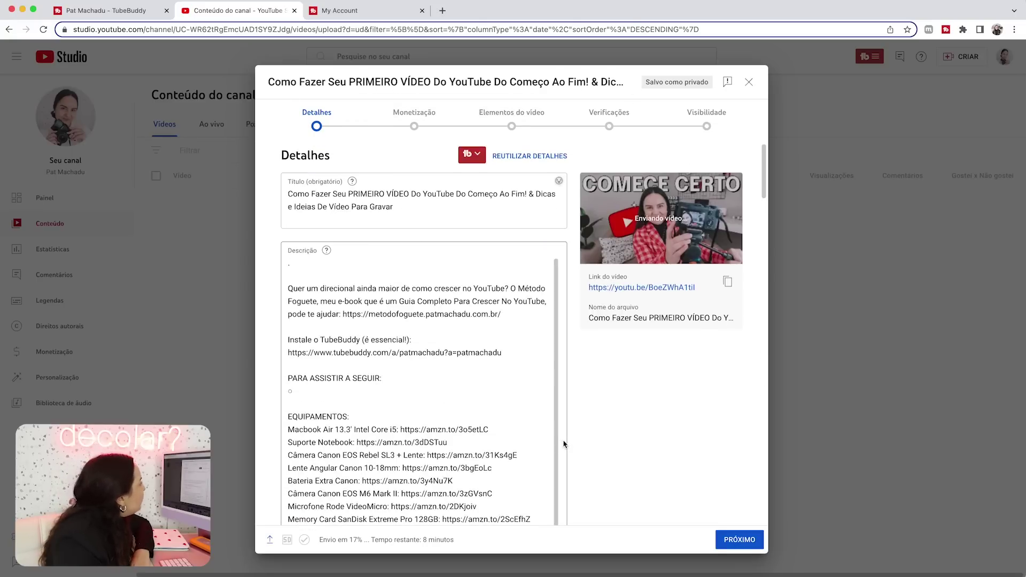
scroll(574, 384, down, 15)
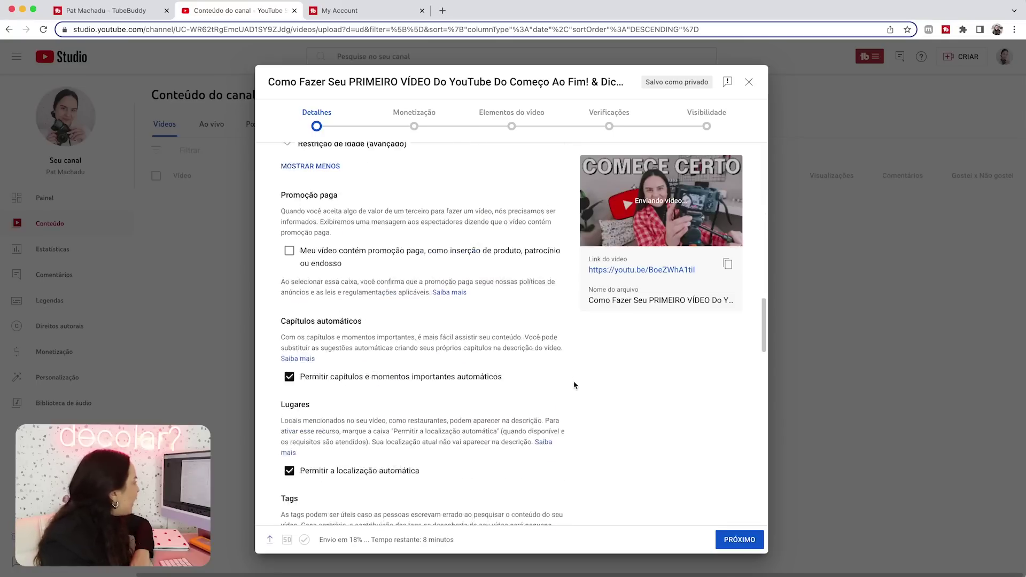
scroll(576, 385, down, 6)
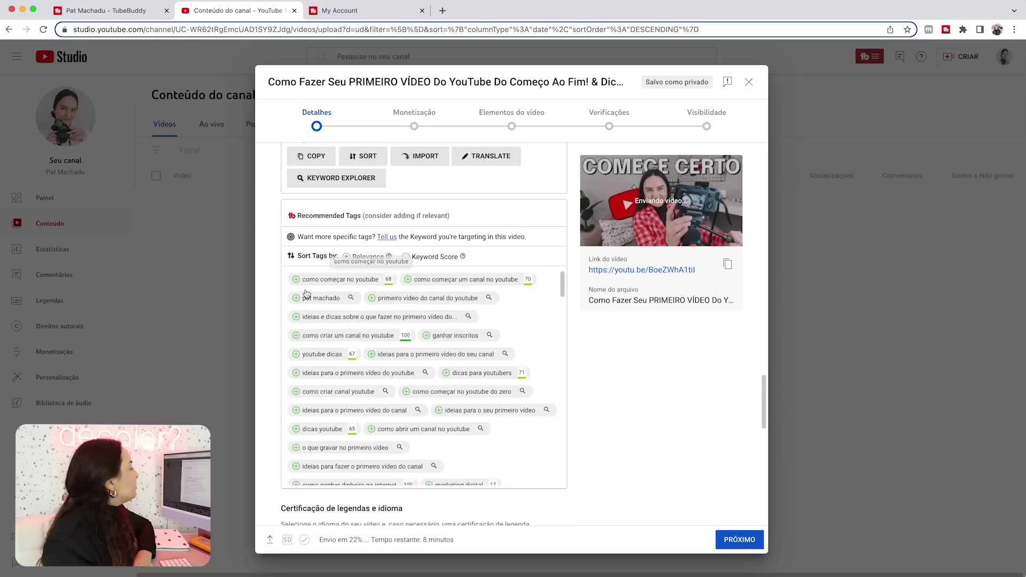
scroll(306, 293, up, 5)
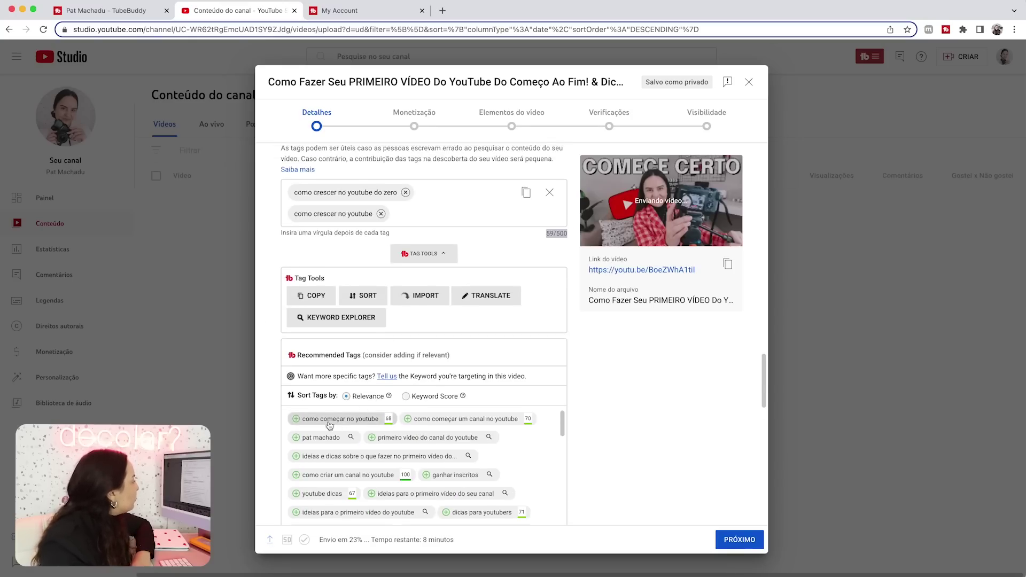
click(297, 421)
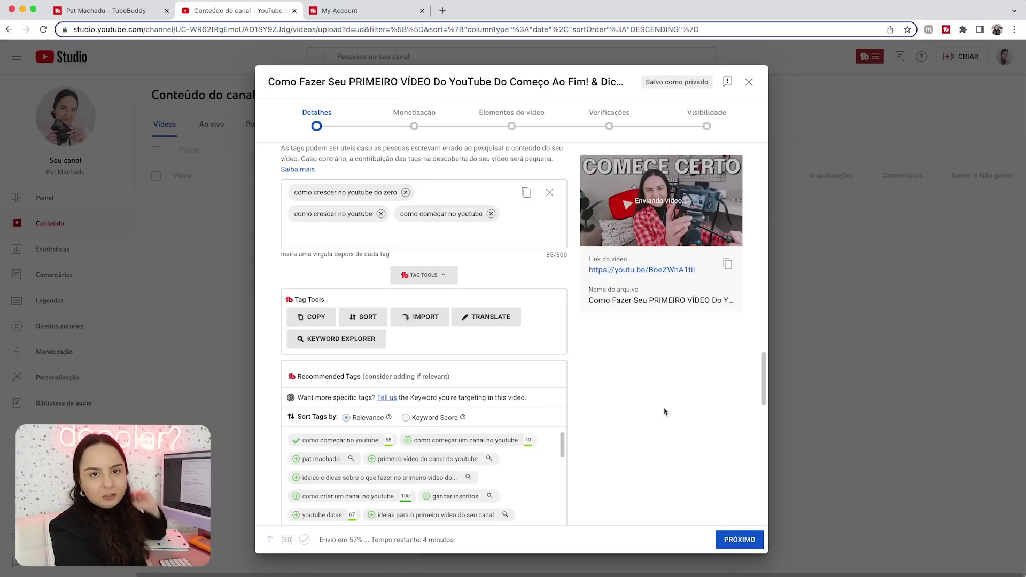
scroll(668, 430, up, 5)
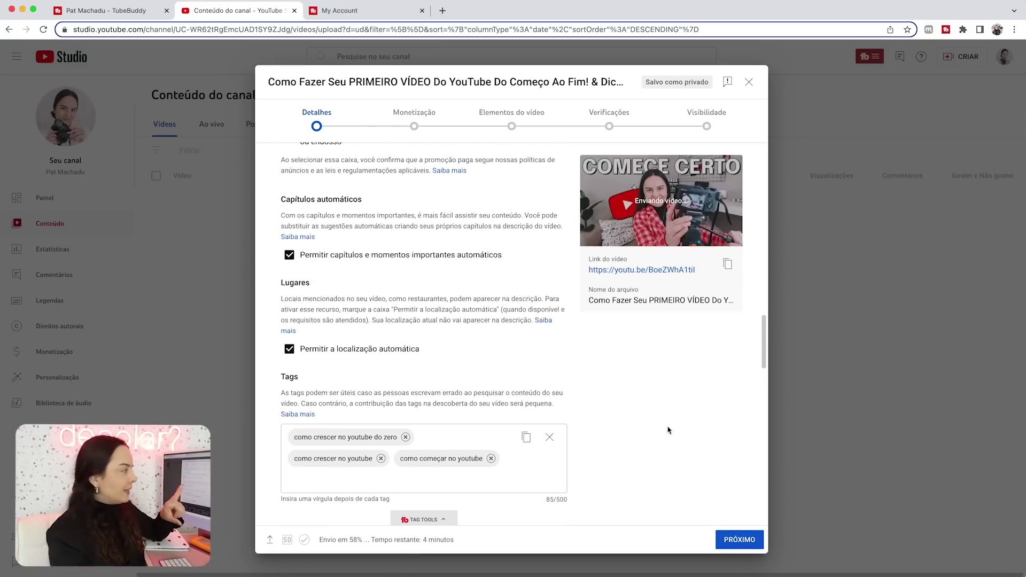
scroll(669, 431, up, 10)
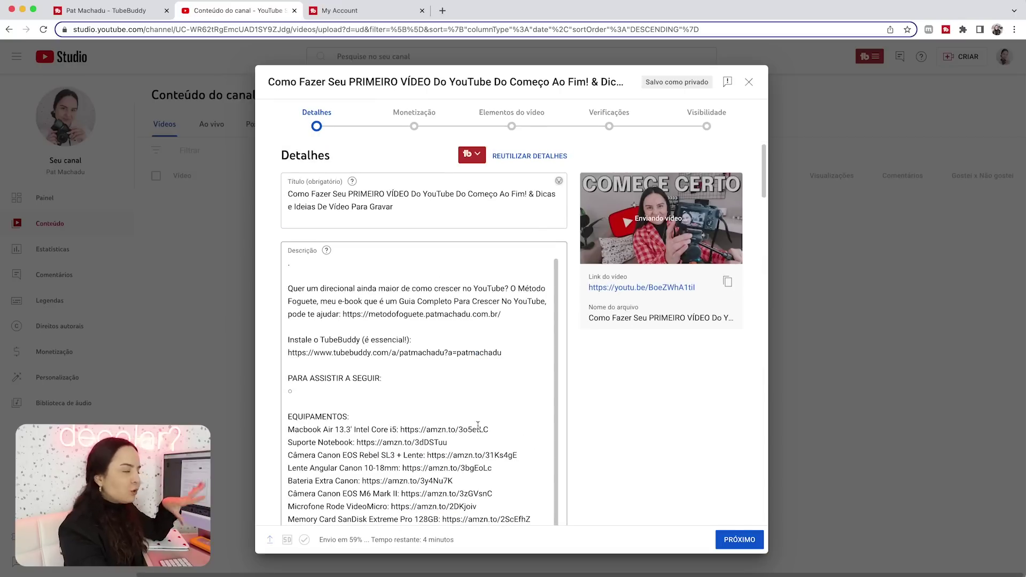
scroll(659, 407, down, 15)
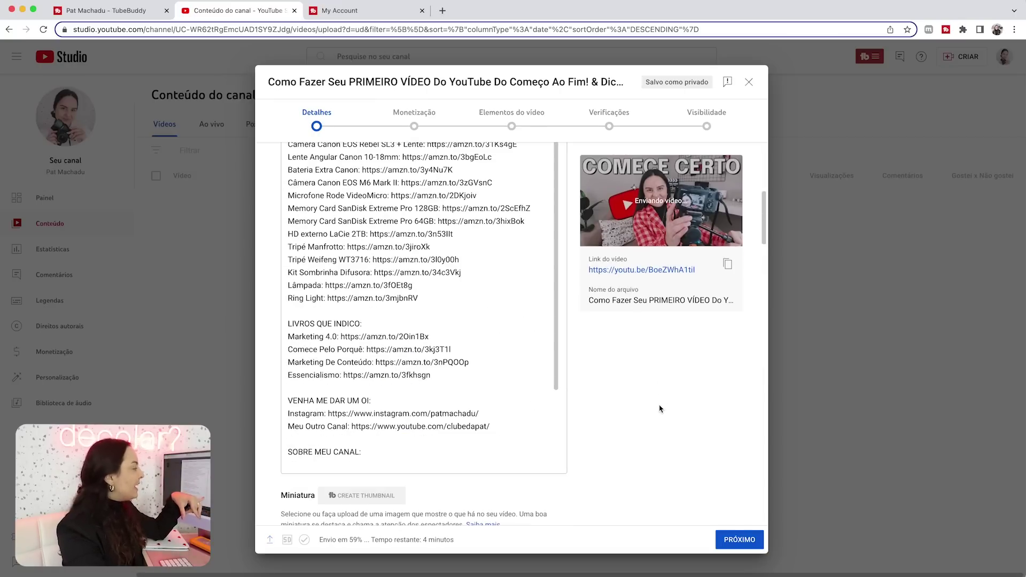
scroll(661, 408, down, 3)
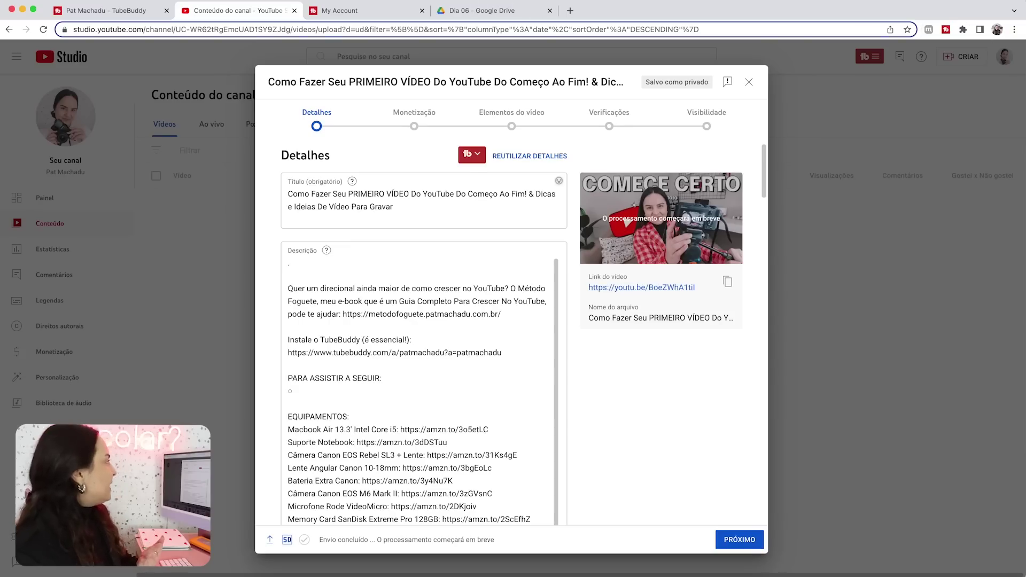
Switch to the TubeBuddy account page and open the channel's list of A/B tests.
click(345, 16)
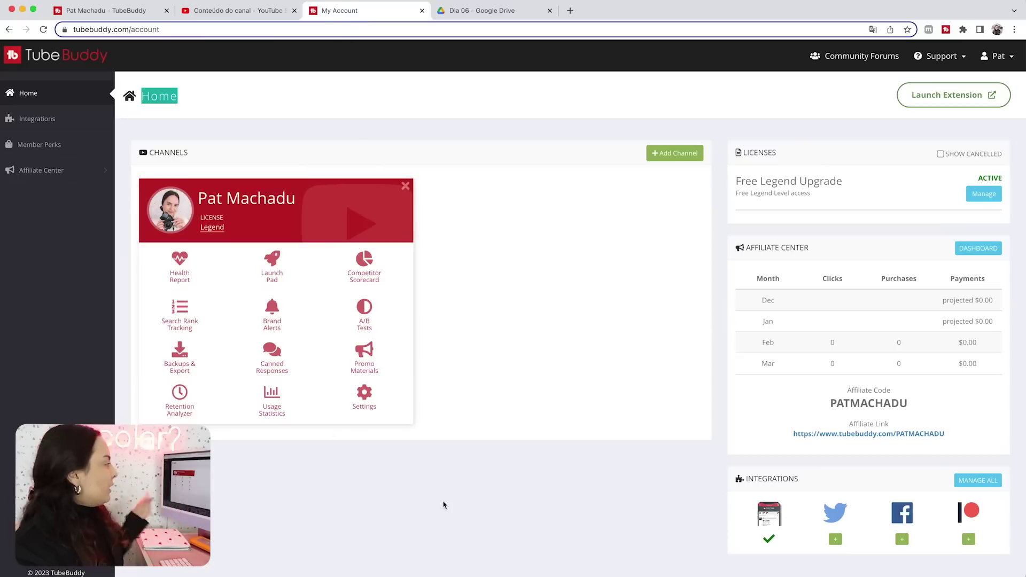
click(367, 312)
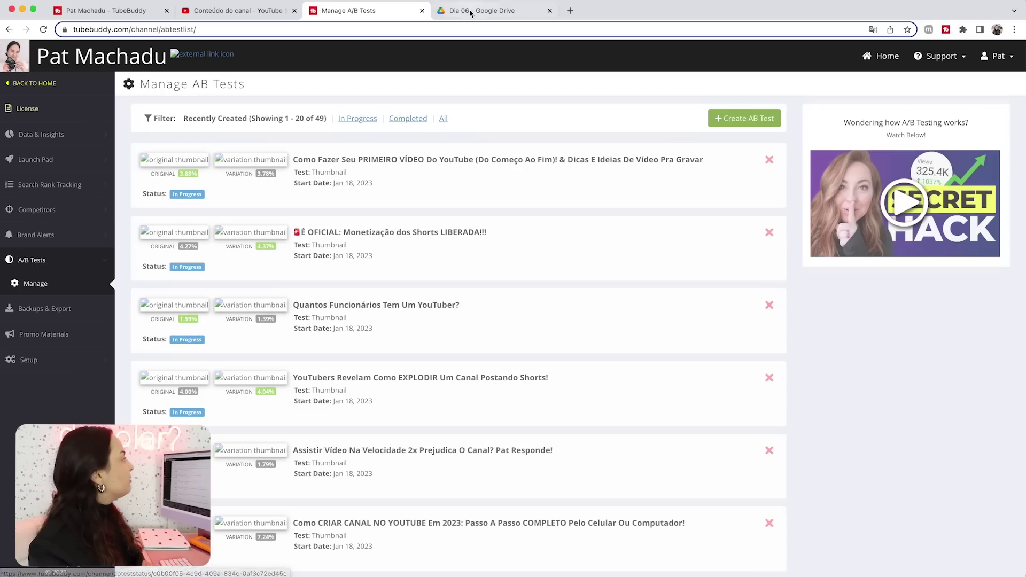
Switch to Google Drive and preview the thumbnails Thumb_01-06_PM-1.png, PM-2 and PM-3 in the "Dia 06" folder one after another.
click(470, 13)
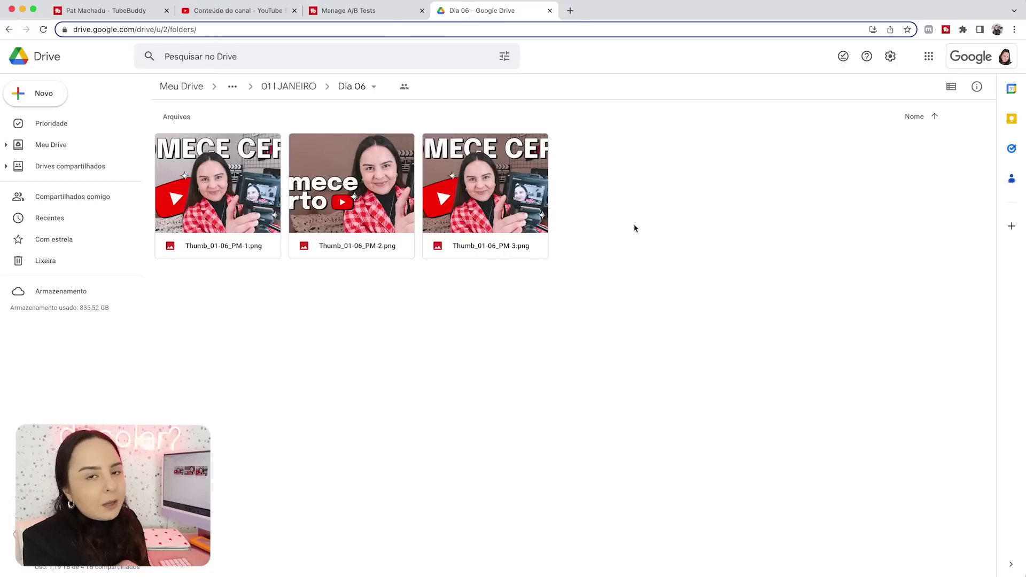
double_click(242, 205)
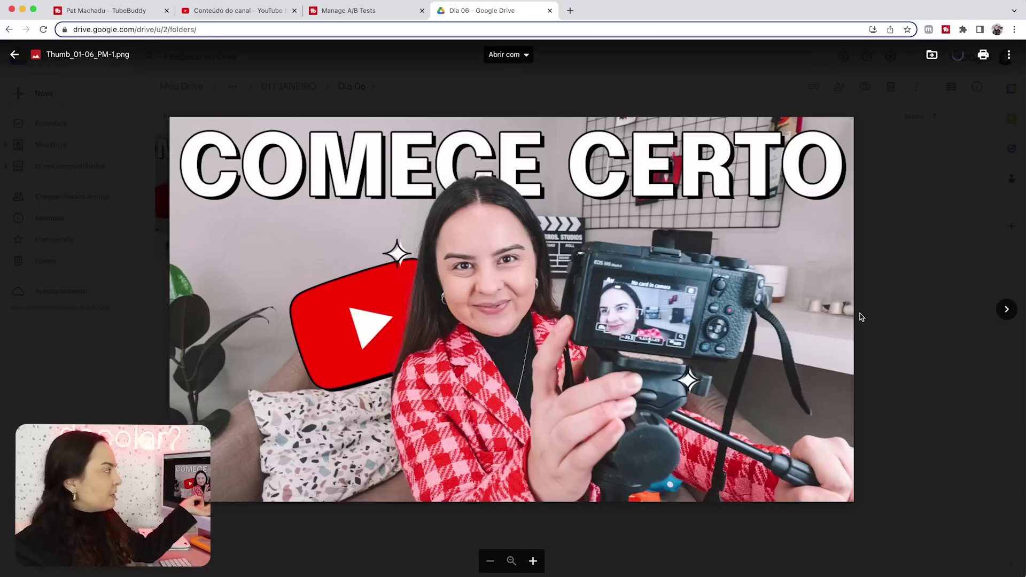
click(1006, 309)
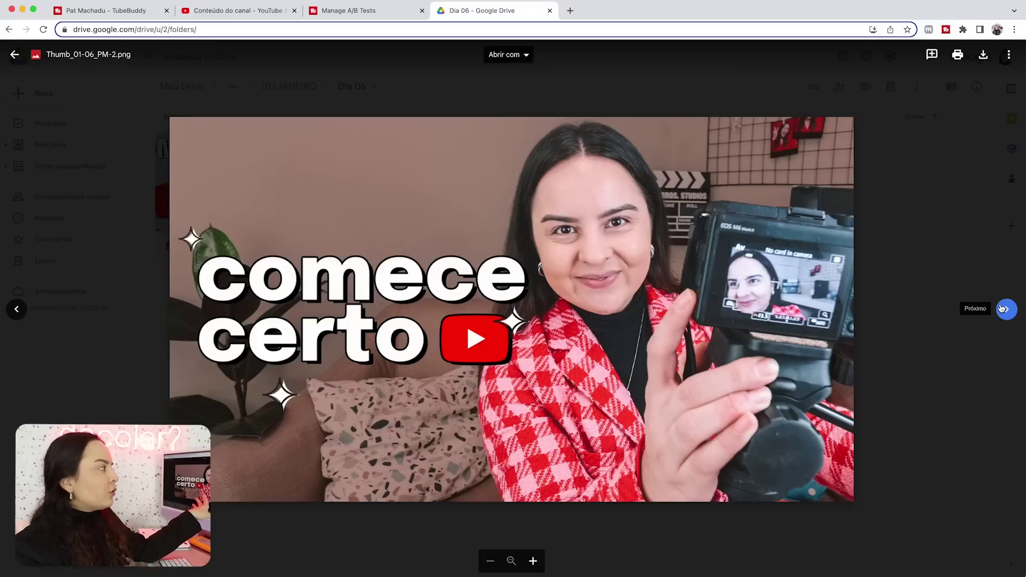
click(1004, 309)
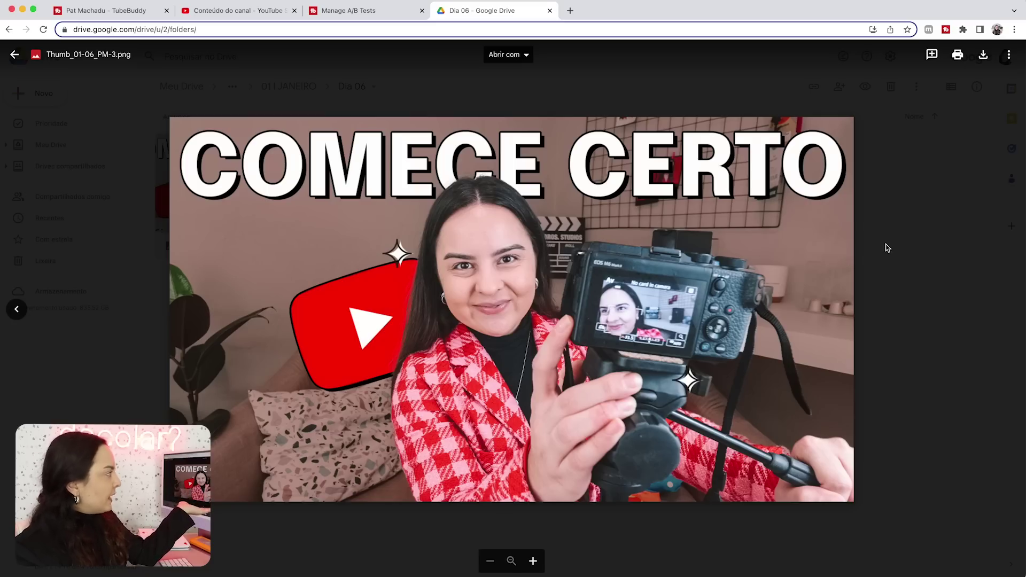
click(887, 248)
Go up to the January folder, open "Dia 13" and preview Thumb_01-13_PM-1.png and Thumb_01-13_PM-2.png.
click(320, 92)
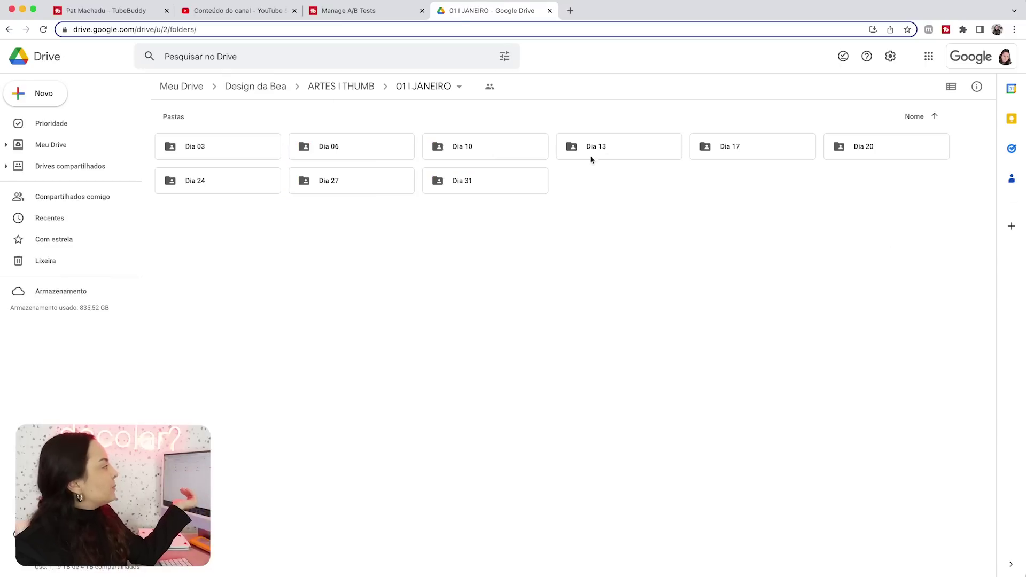
double_click(608, 147)
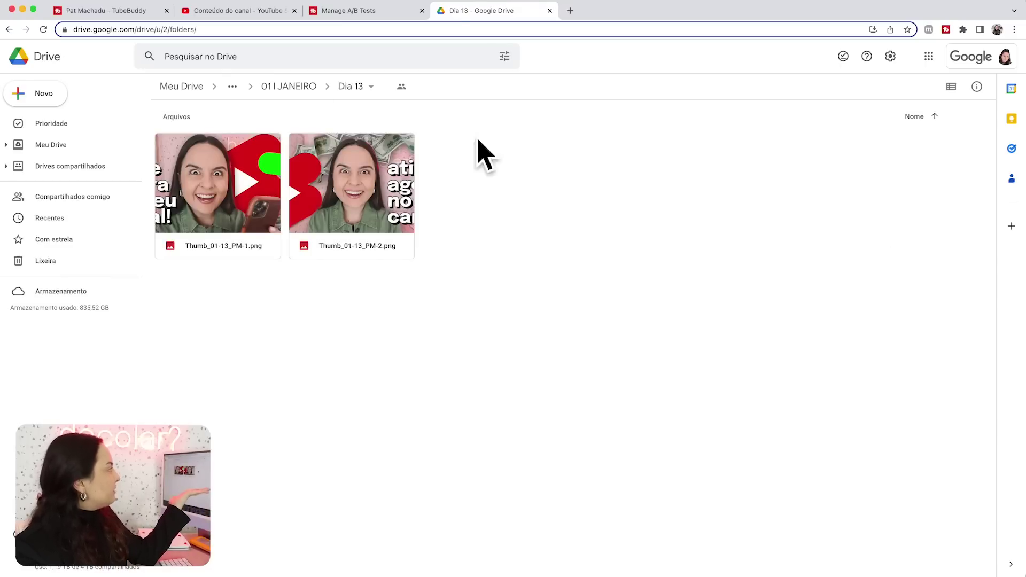
double_click(221, 198)
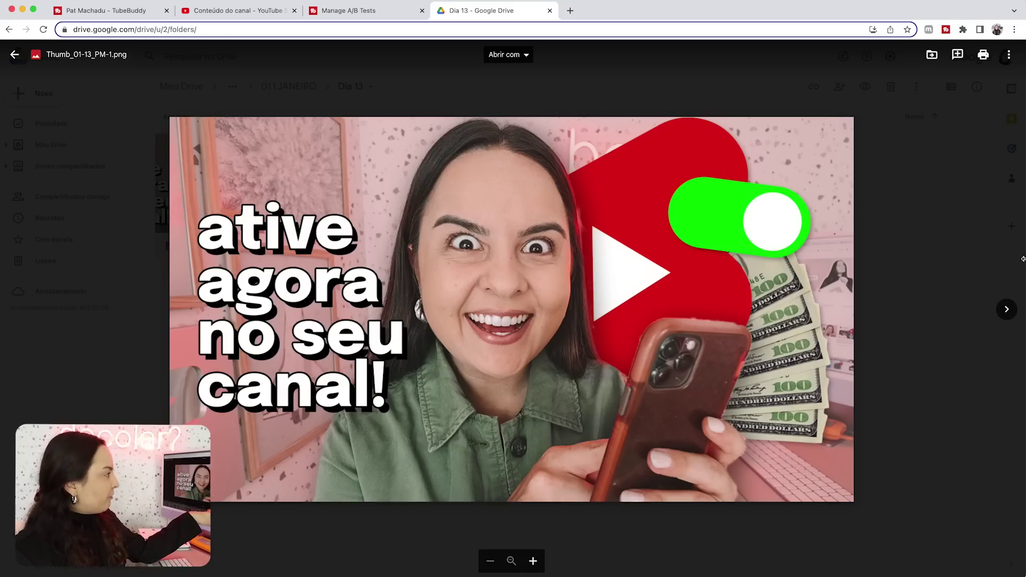
click(1007, 310)
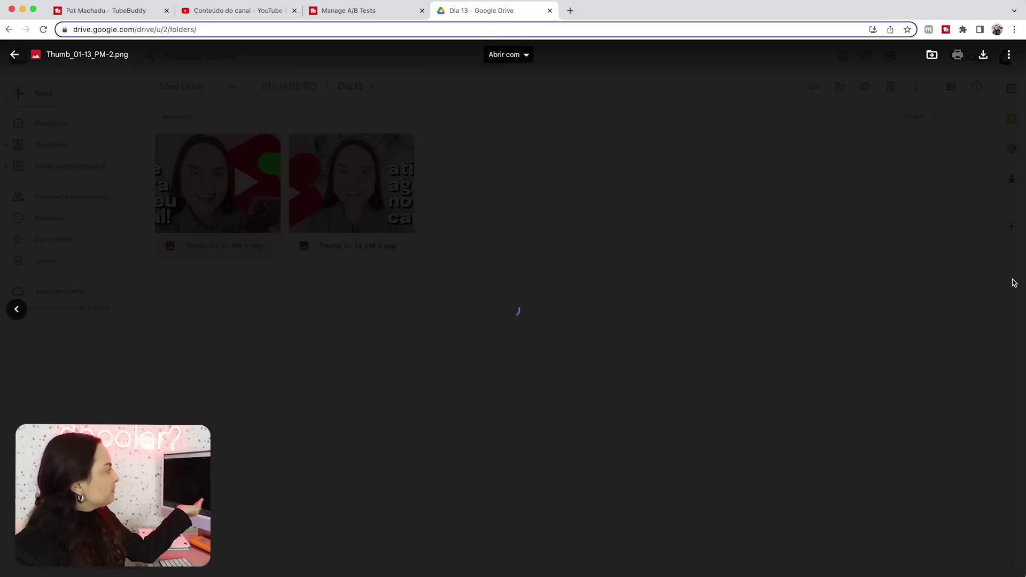